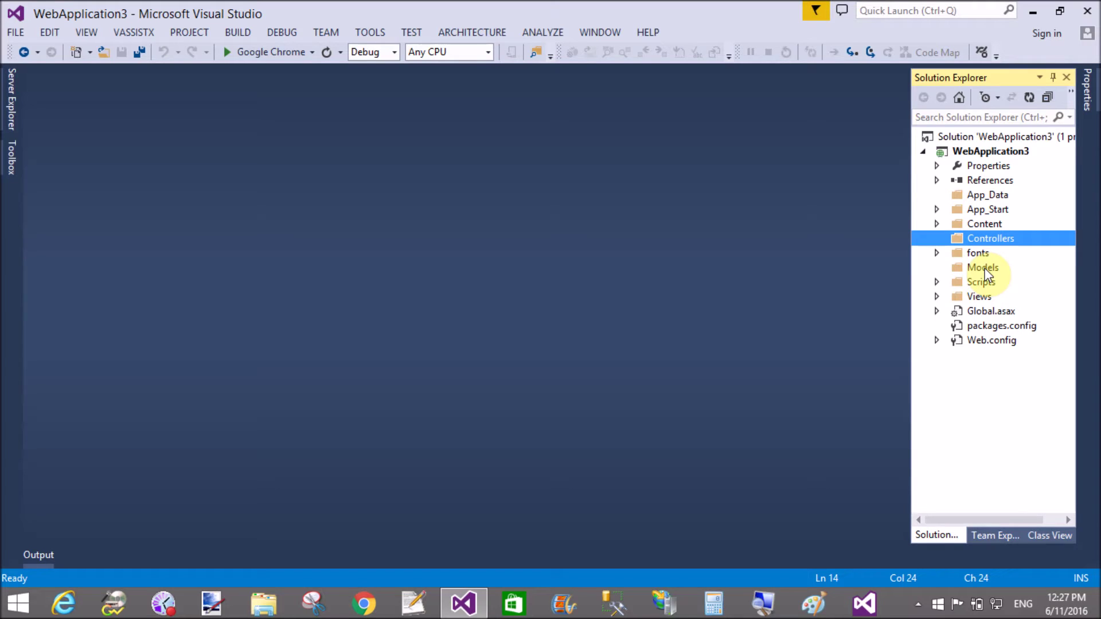
- Add a new class named EmpModel.cs to the Models folder
right_click(985, 267)
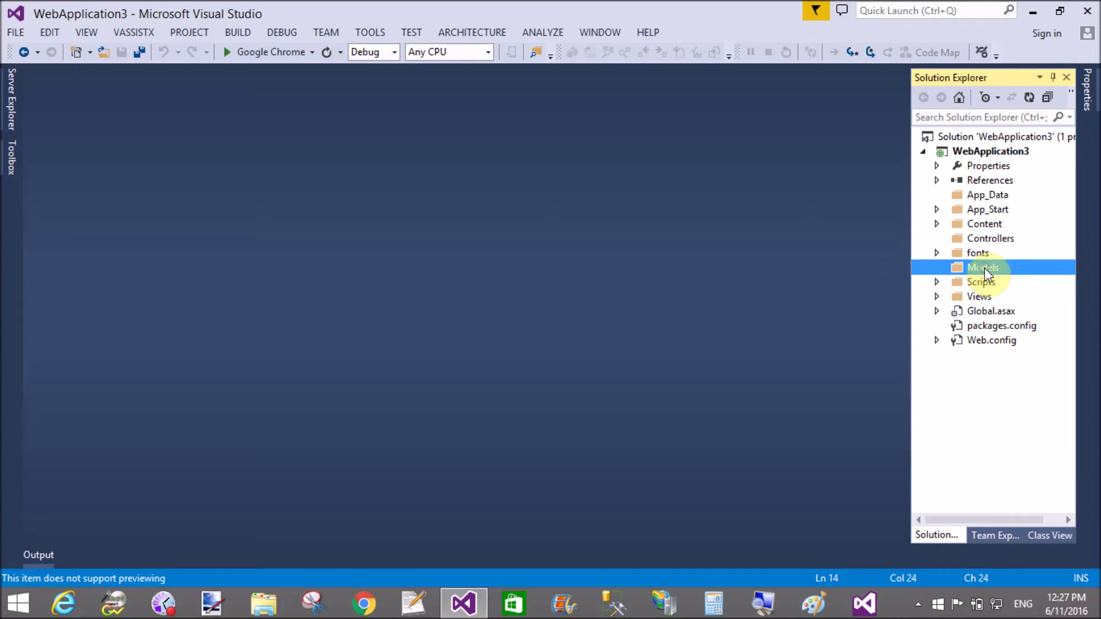
mouse_move(740, 316)
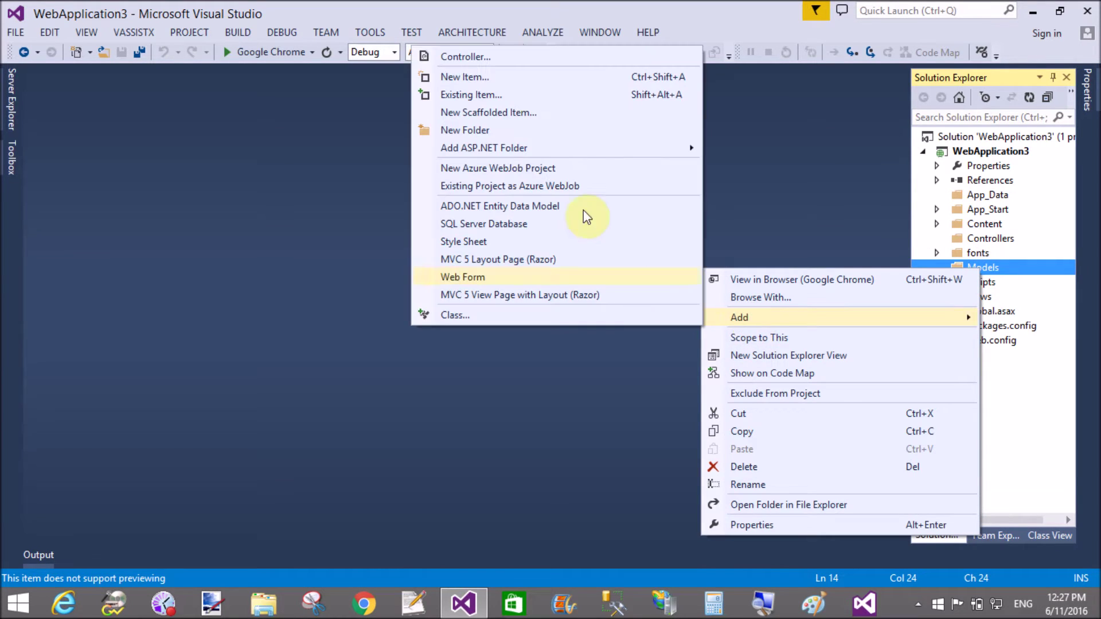
left_click(469, 315)
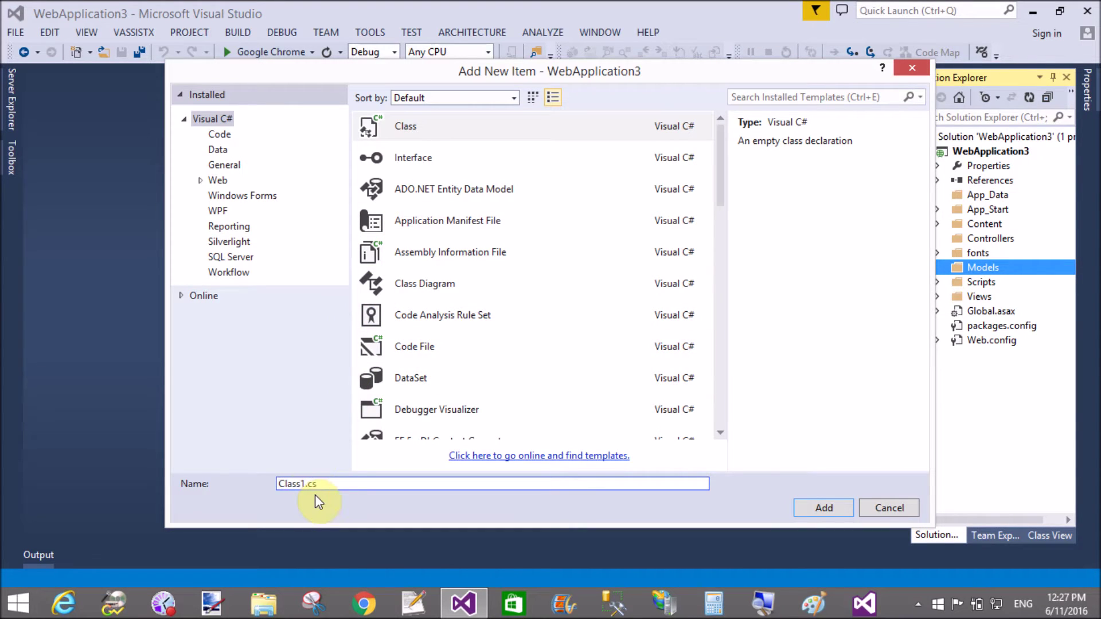
key("BackSpace")
key("BackSpace")
key("BackSpace")
type("Em")
key("Return")
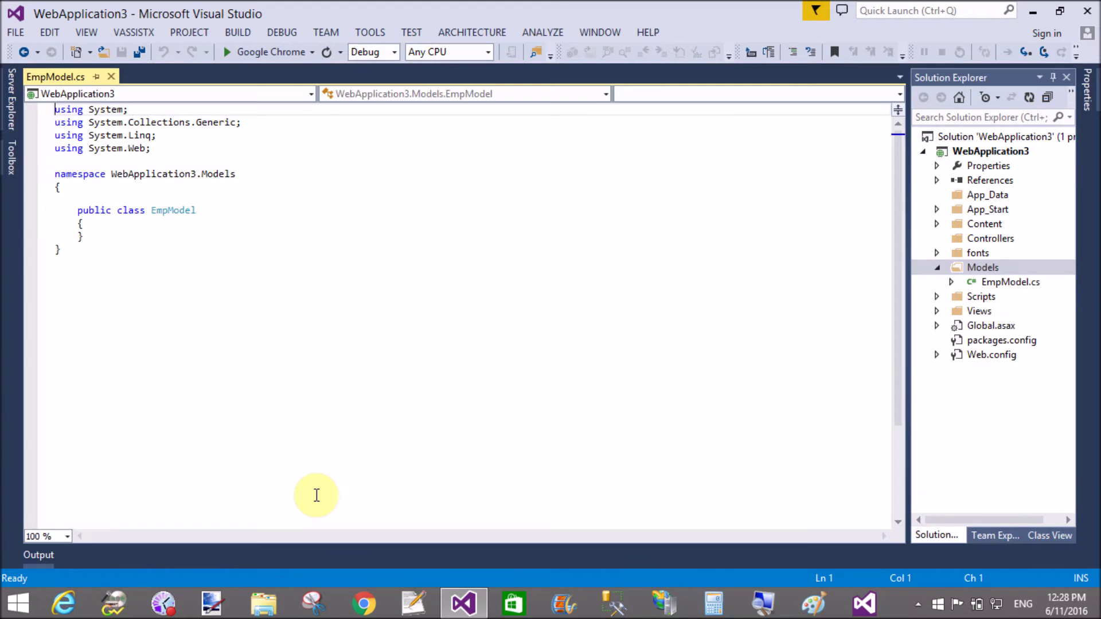
- Write a [Display(Name)] attribute in EmpModel and import System.ComponentModel.DataAnnotations
left_click(101, 224)
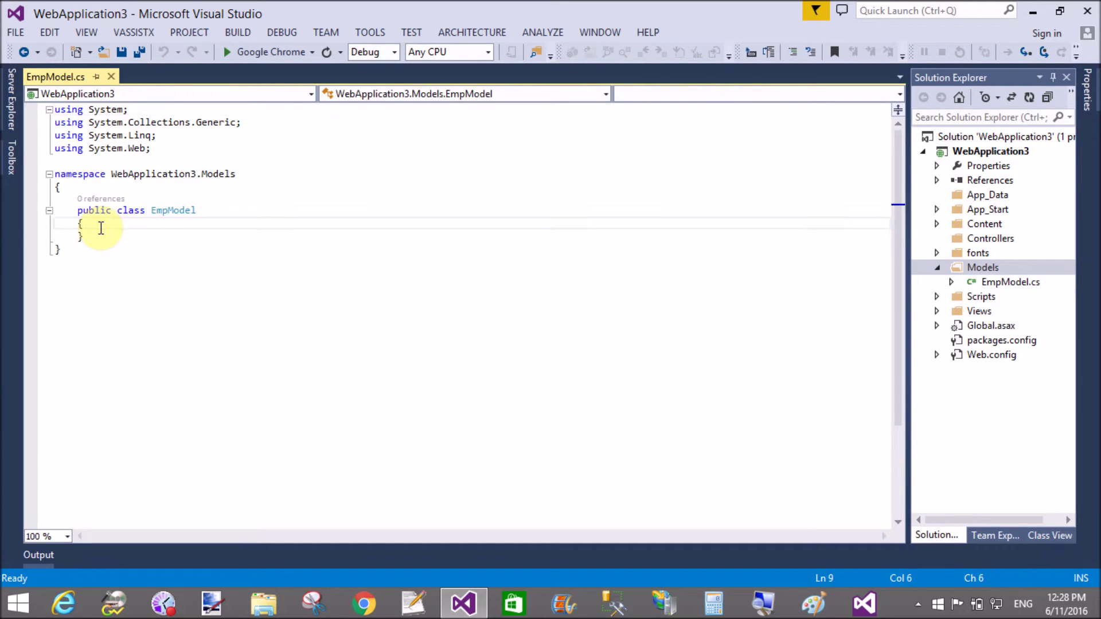
key("Return")
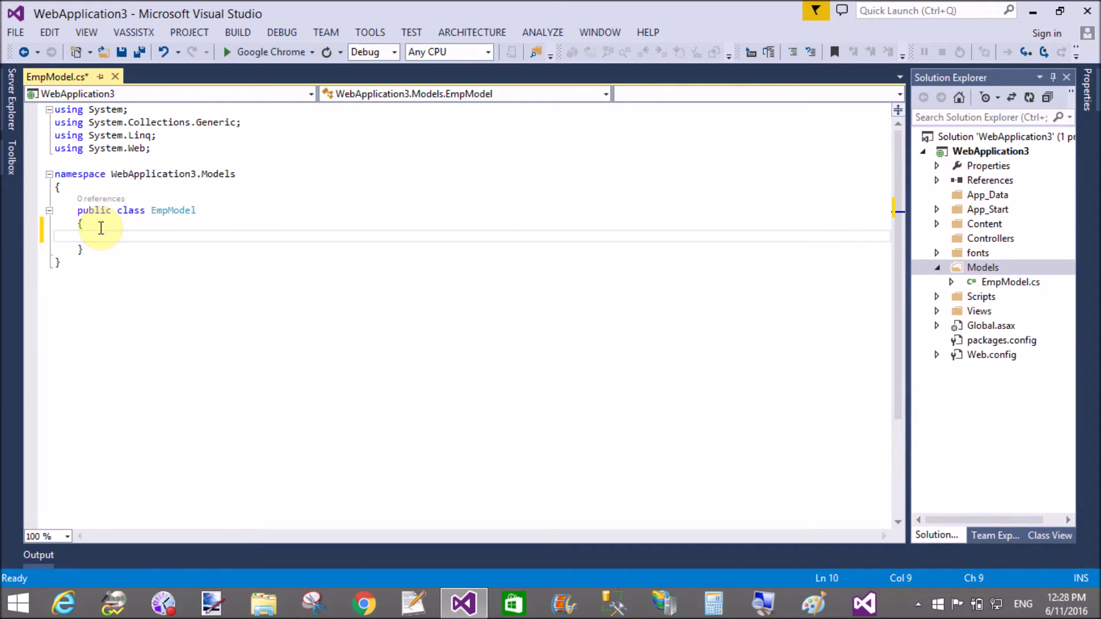
type("[]")
key("Left")
type("Display")
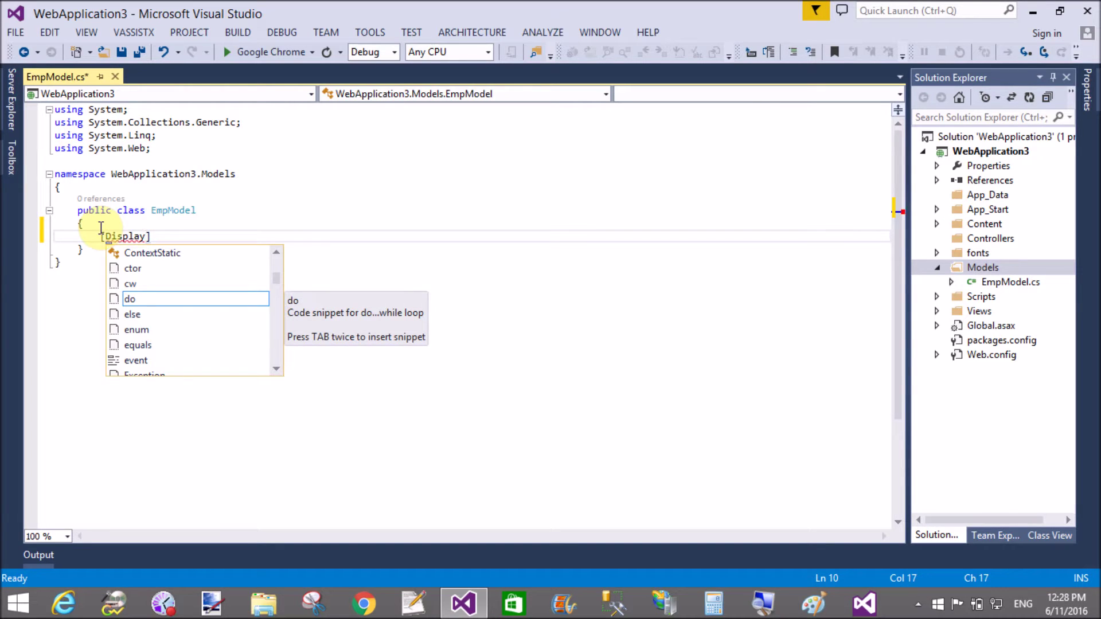
type("(")
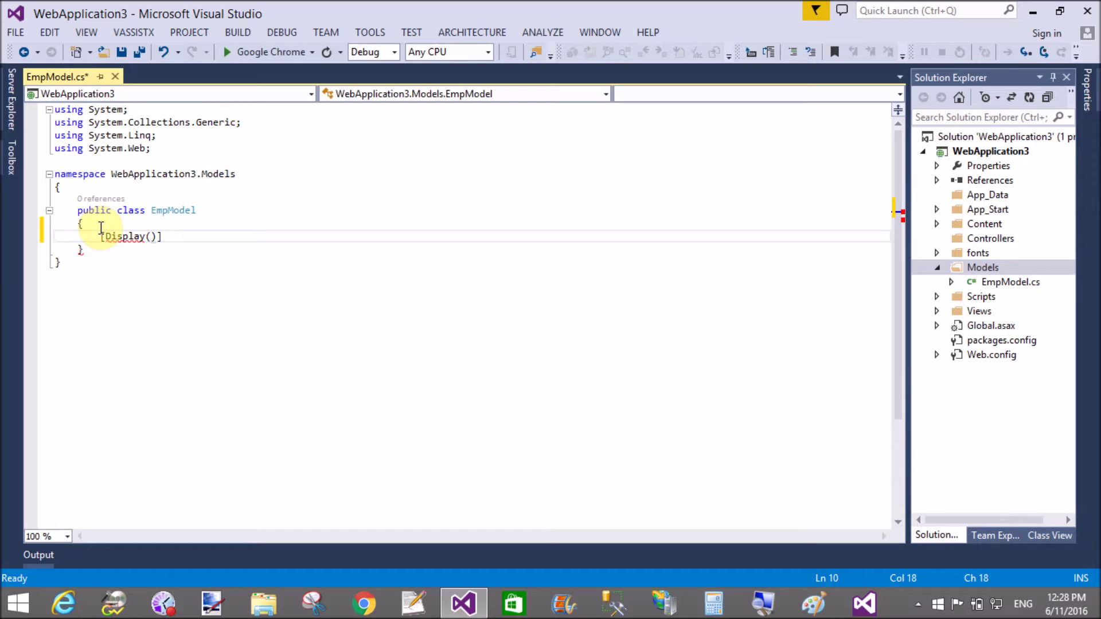
type("name")
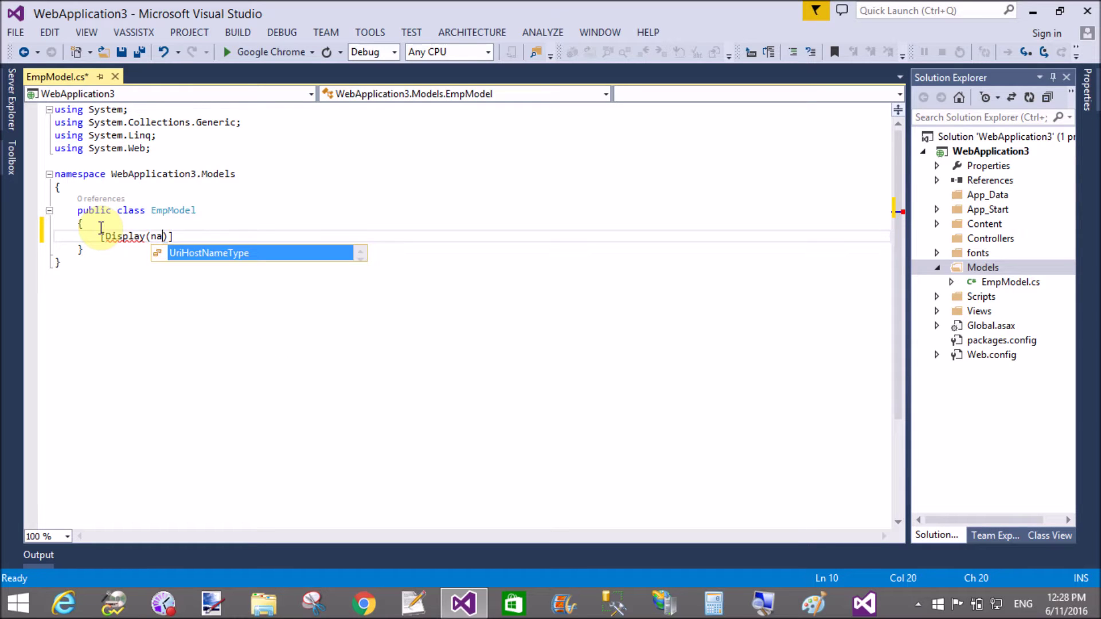
key("BackSpace")
key("BackSpace")
key("BackSpace")
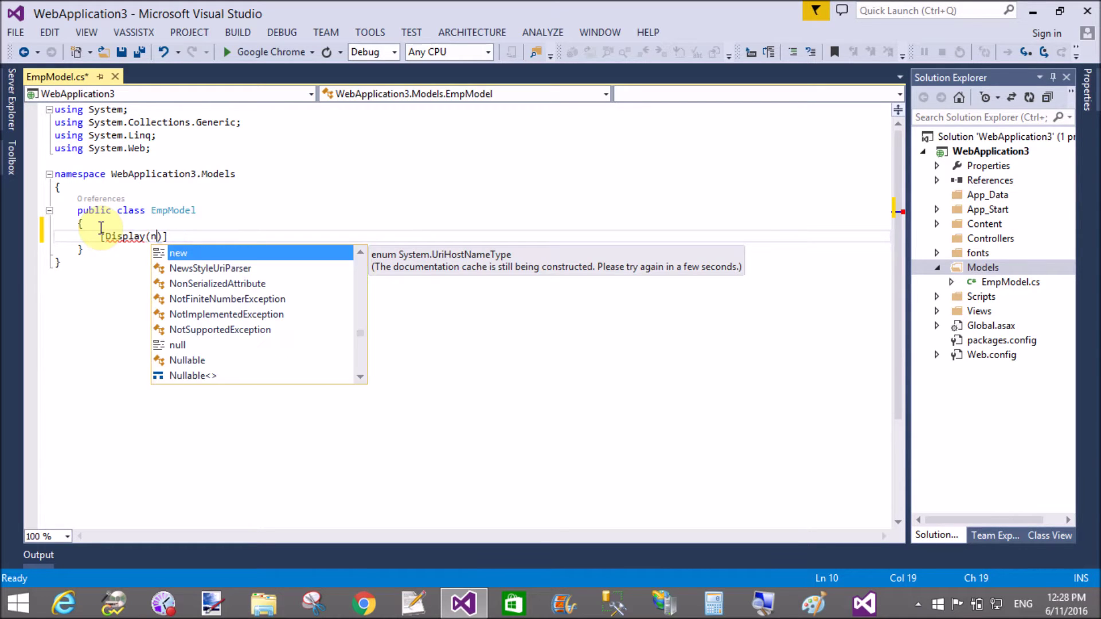
key("BackSpace")
type("Name")
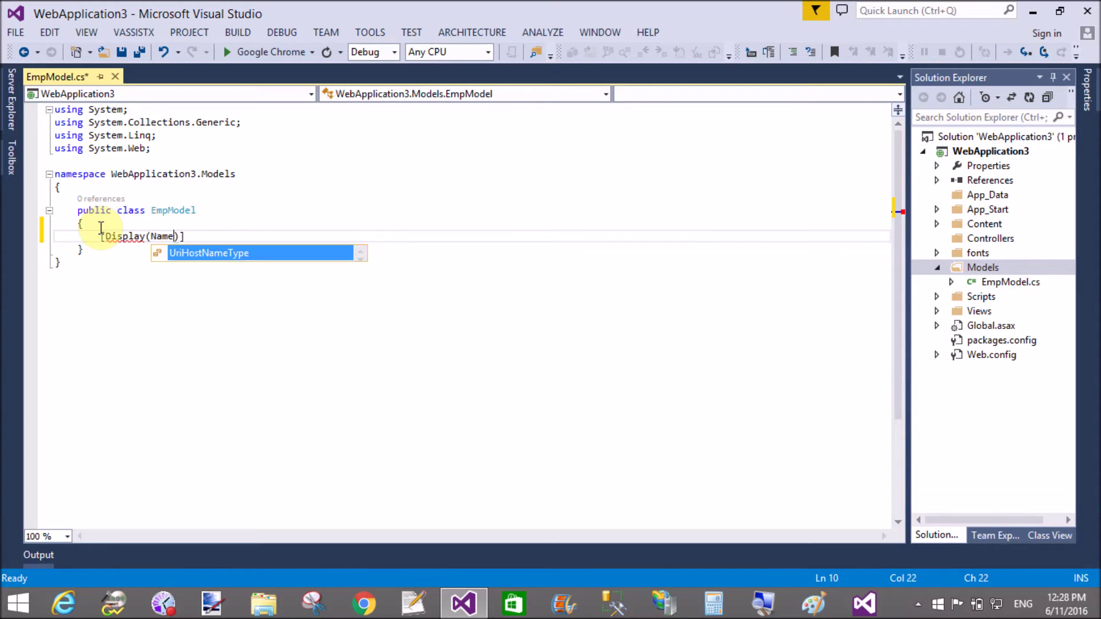
key("Left")
key("Left")
key("Left")
key("Left")
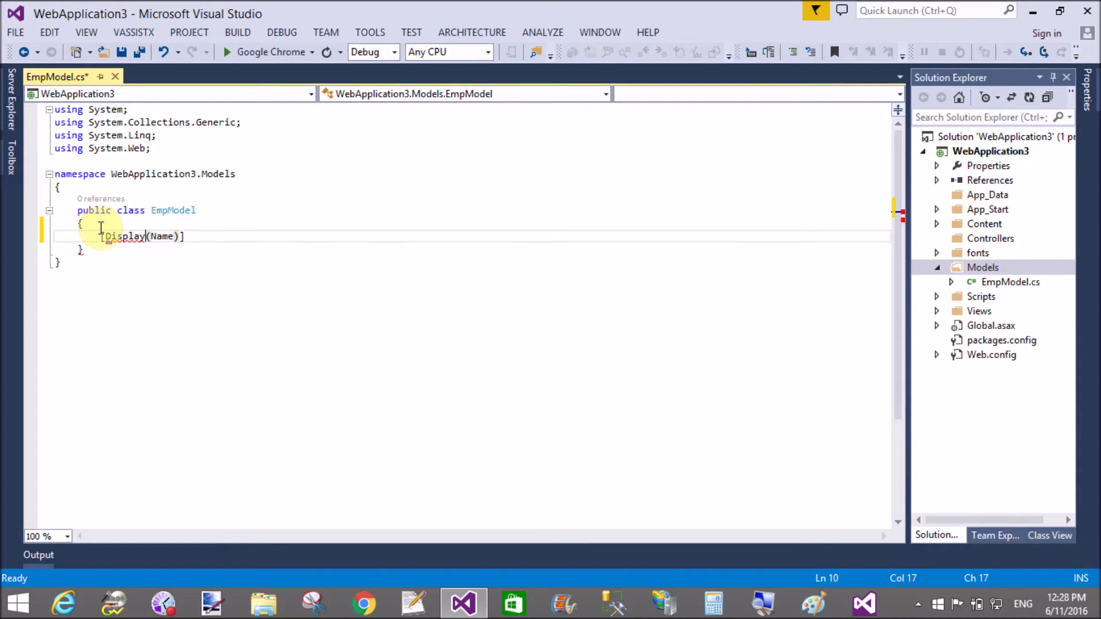
key("ctrl+period")
key("Return")
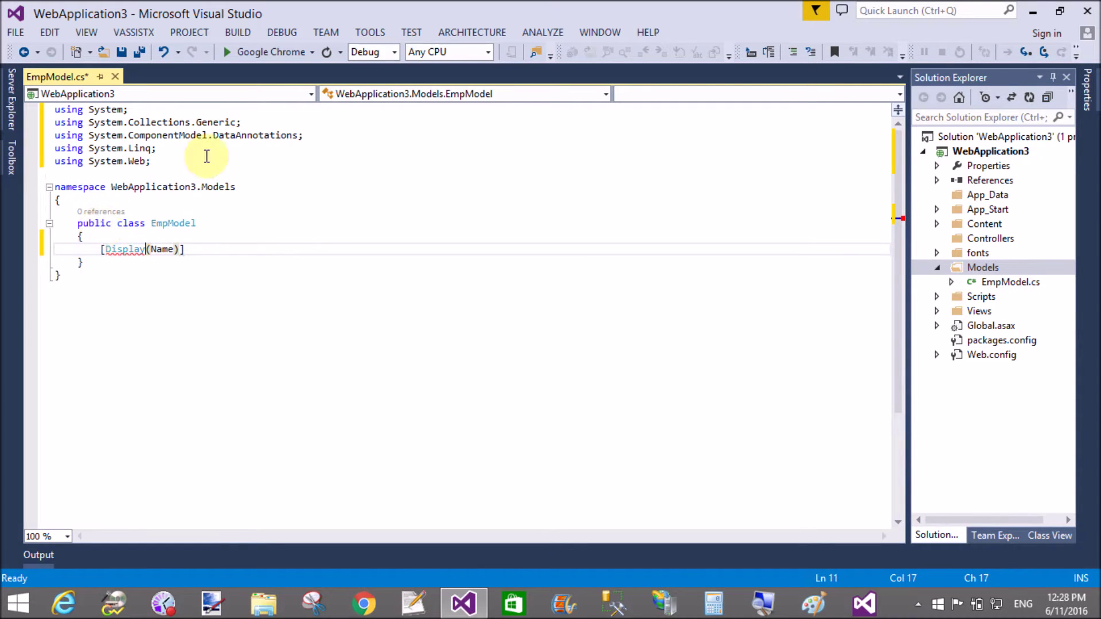
- Change the attribute to [Display(Name="Birth Date")] and start a new line below it
left_click(54, 135)
key("shift+Up")
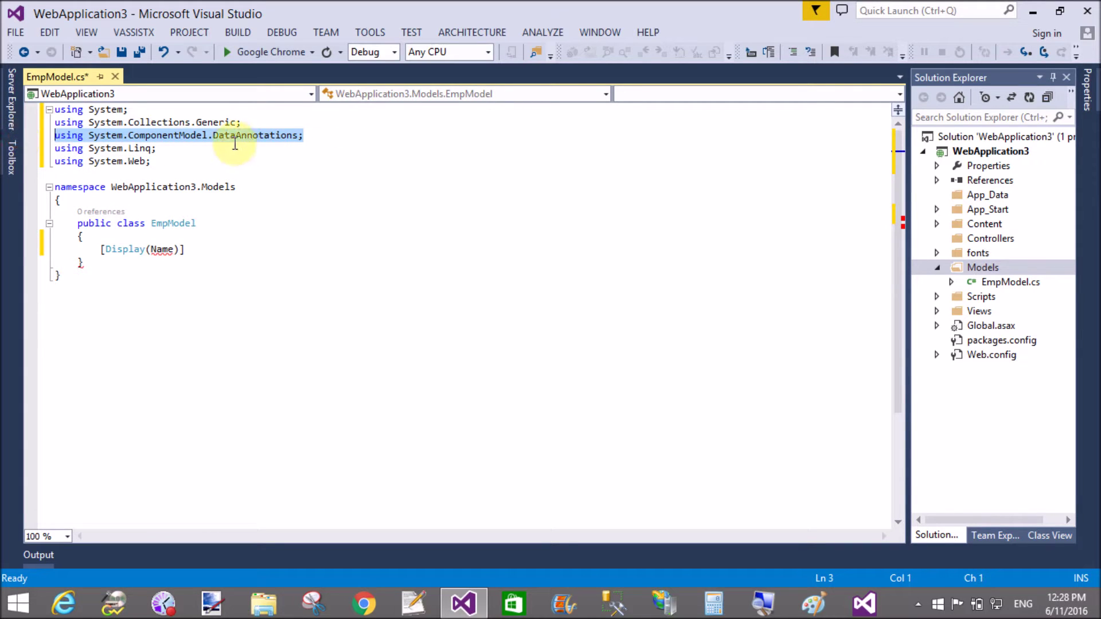
left_click(172, 246)
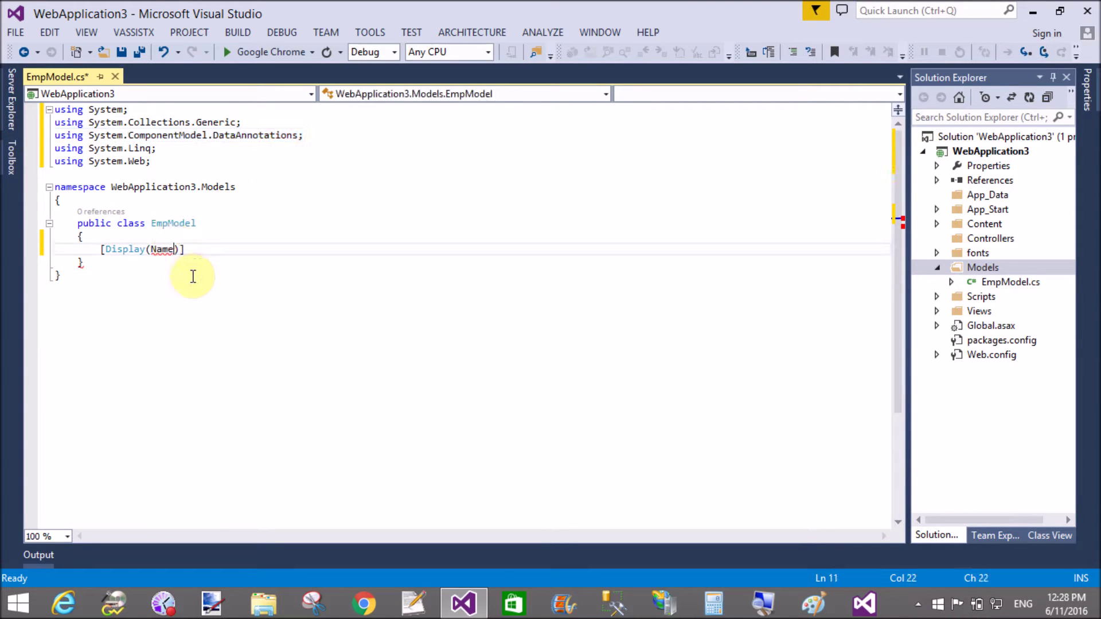
type("=")
type("\"B")
type("irth ")
type("Date")
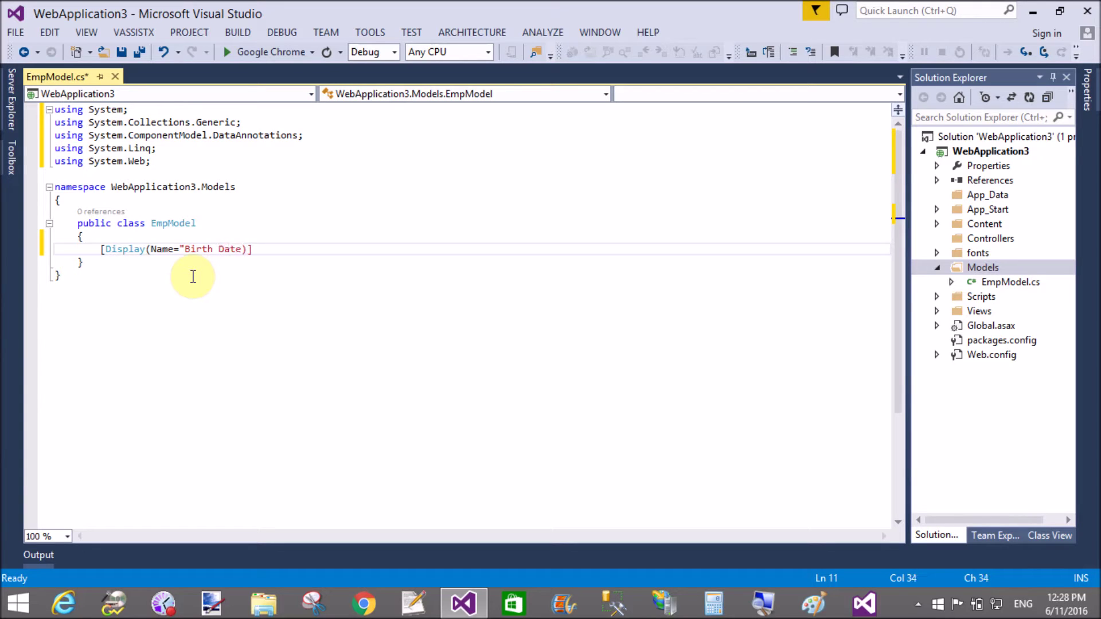
type("\"")
left_click(271, 250)
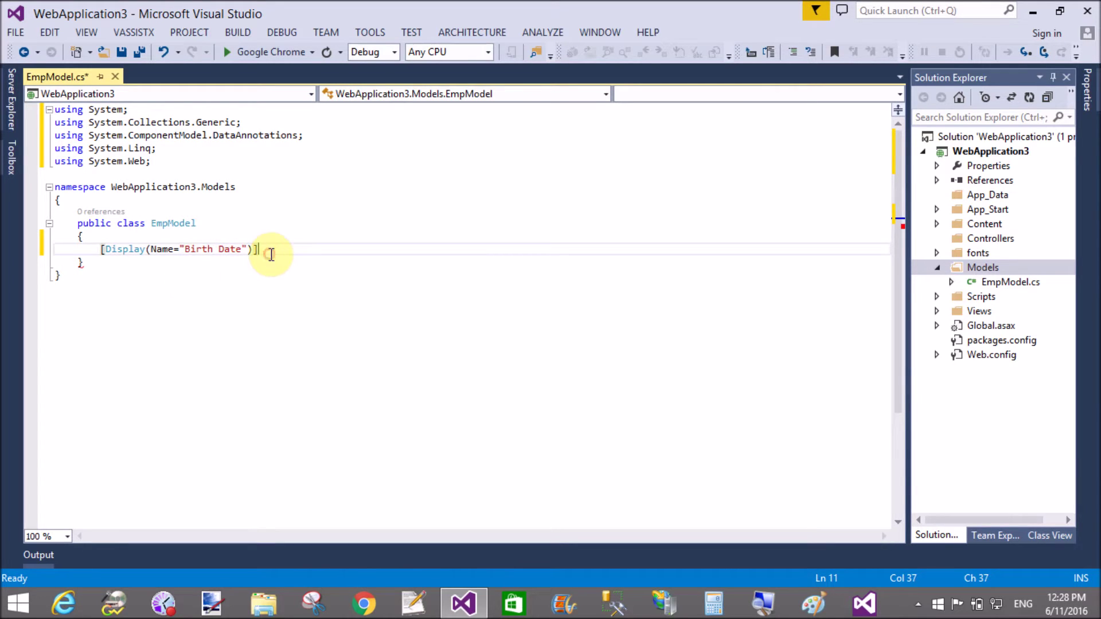
key("Return")
type("[")
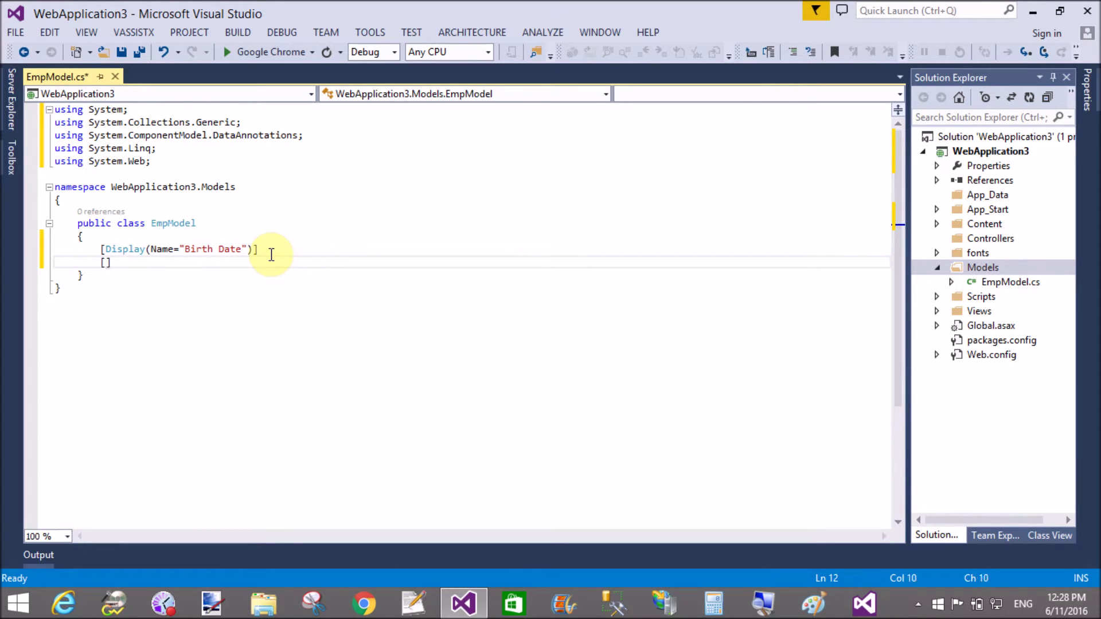
type("Data")
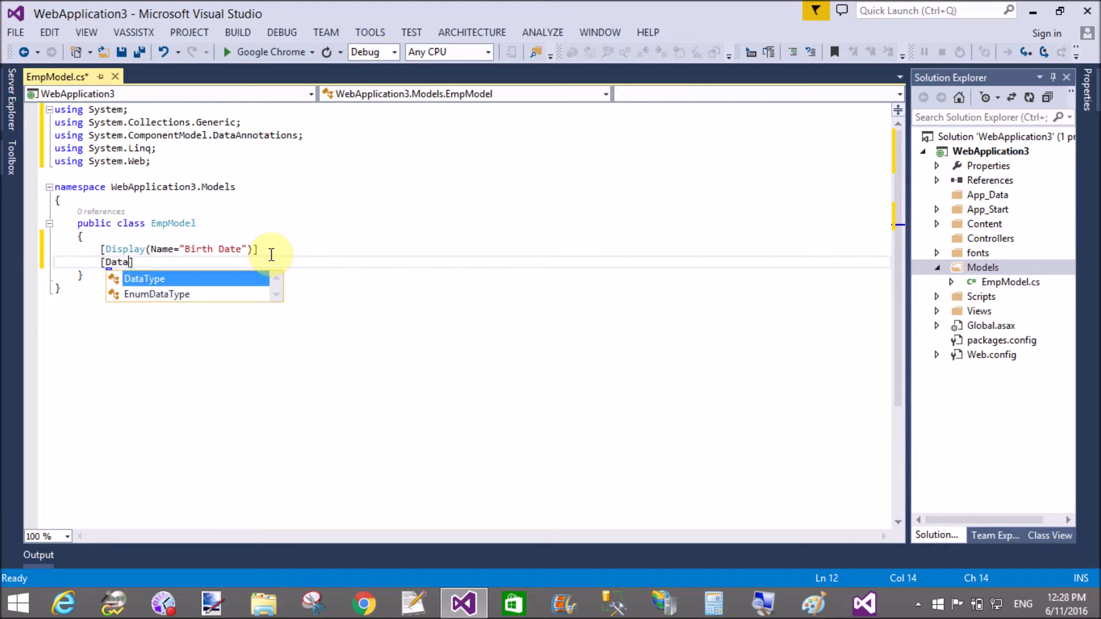
- Add [DataType(DataType.Date)] beneath the Display attribute and begin the next line
key("Tab")
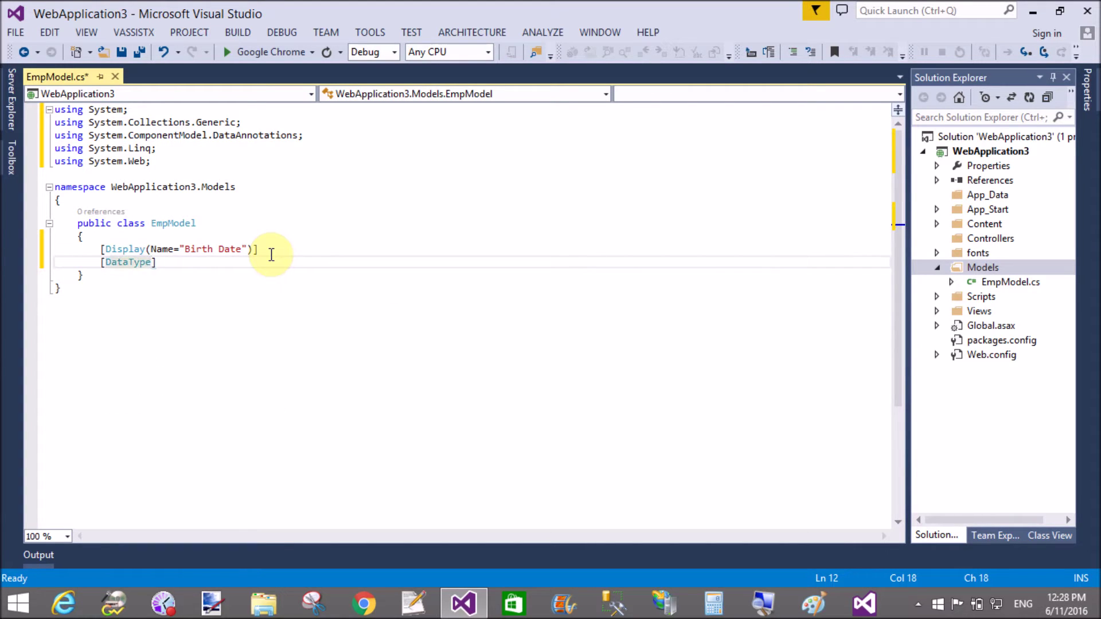
type("(data")
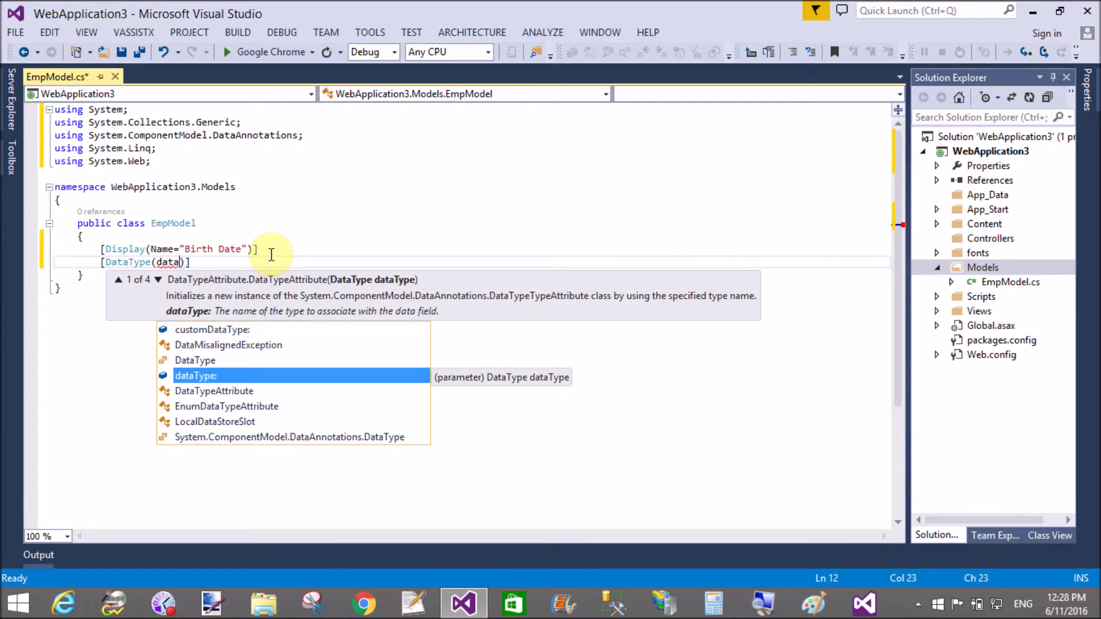
key("Up")
key("Tab")
type(".")
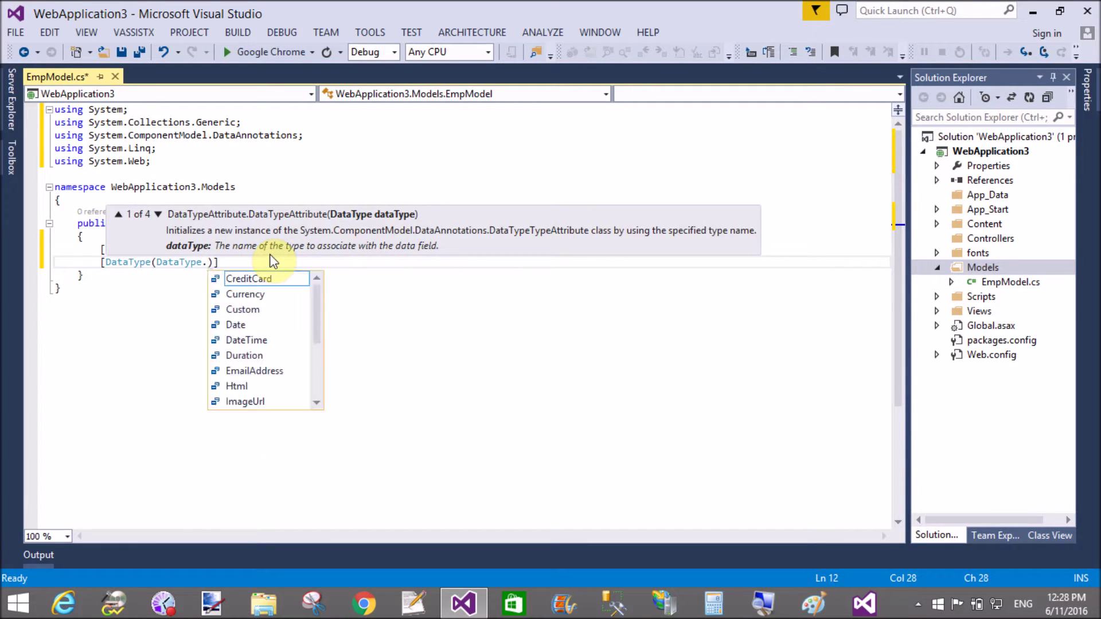
type("date")
key("Tab")
key("End")
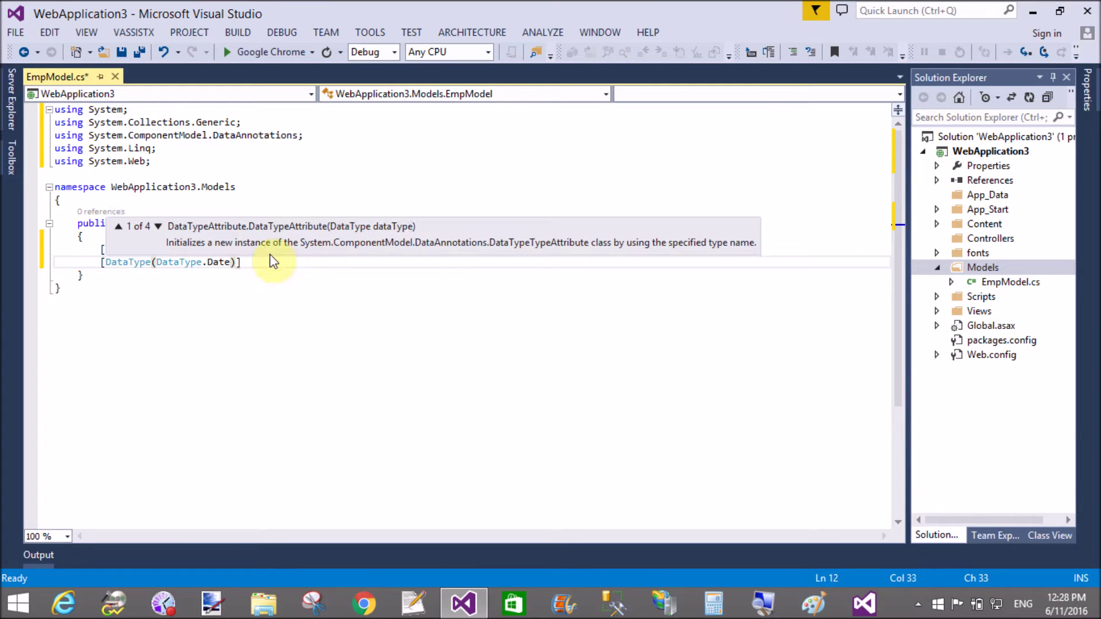
key("Return")
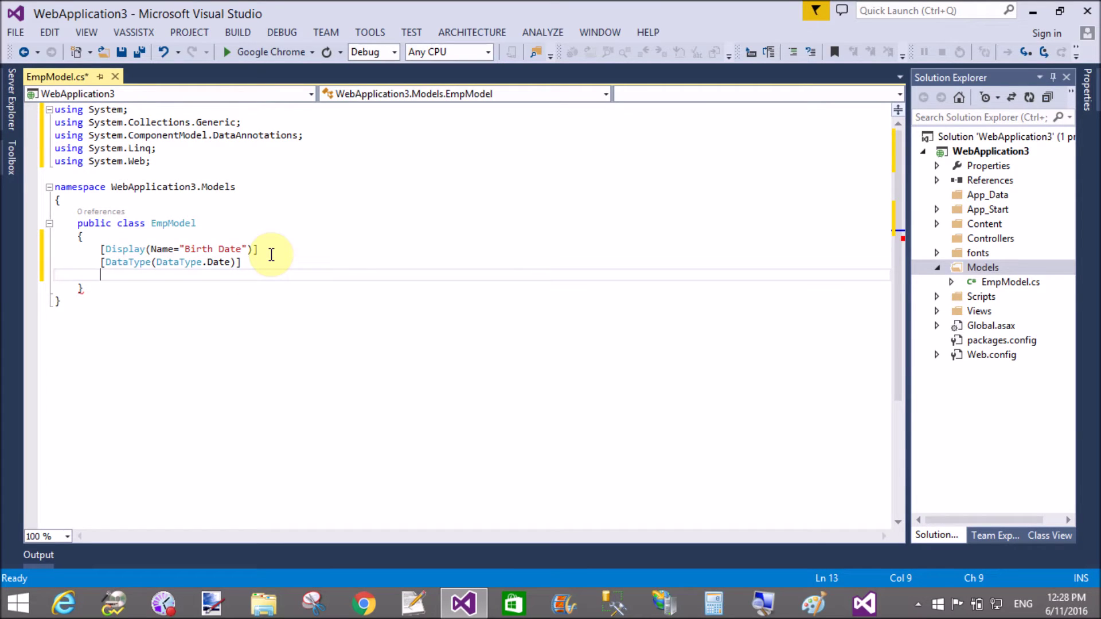
type("public")
type("Date")
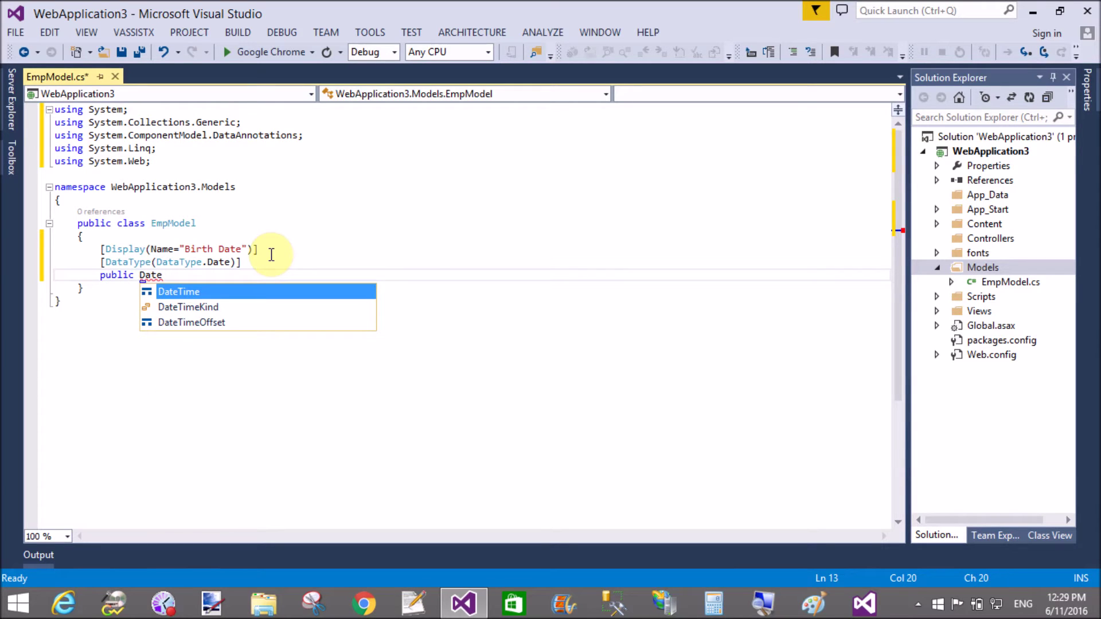
type("Time")
- Declare public DateTime? DOB { get; set; }, then save and close EmpModel.cs
key("Tab")
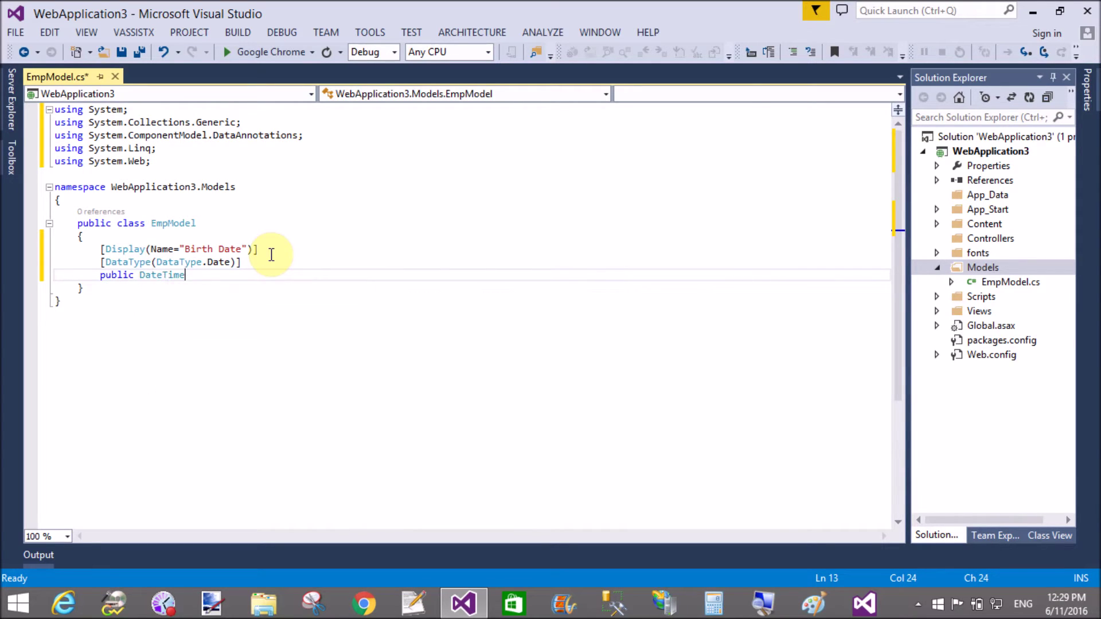
type(">")
key("BackSpace")
key("BackSpace")
type("DOB")
type(" {")
type(" get; se")
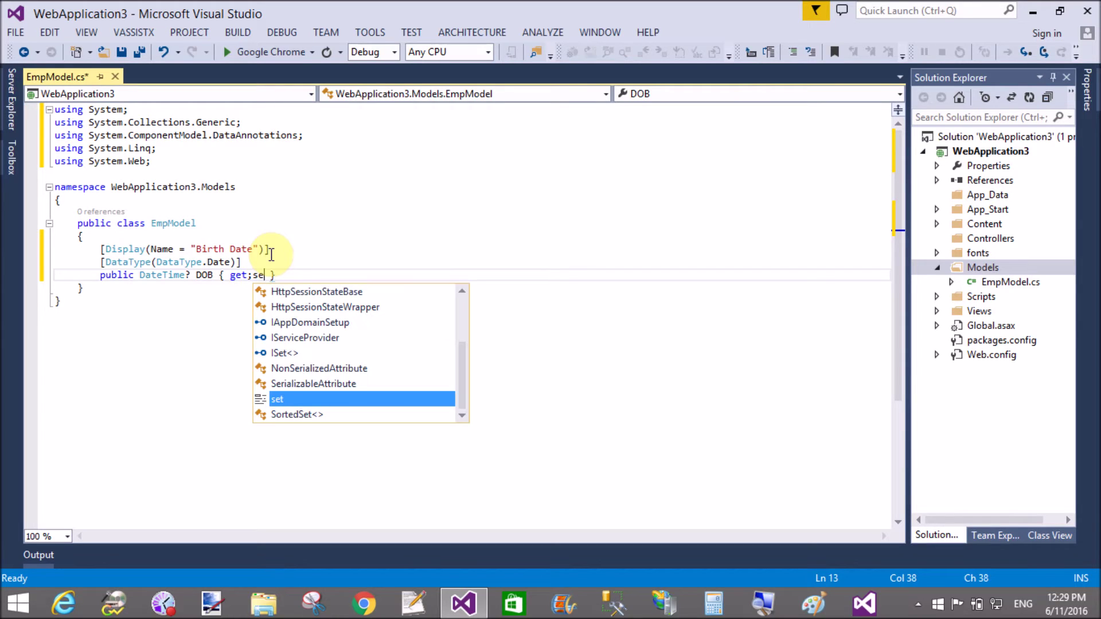
type("t;")
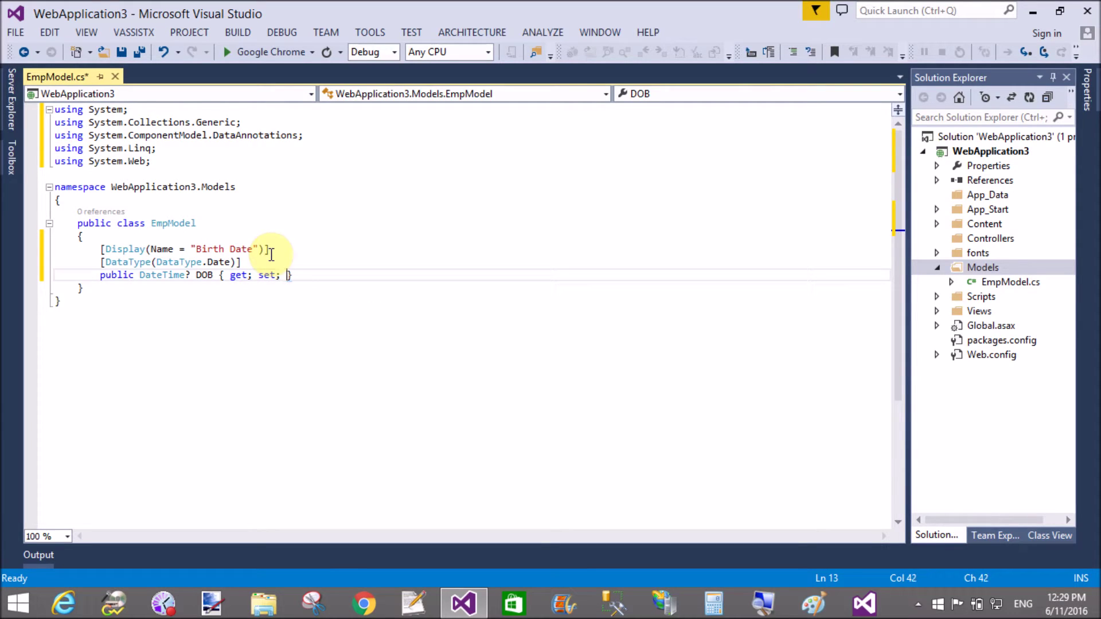
left_click(281, 292)
left_click(123, 52)
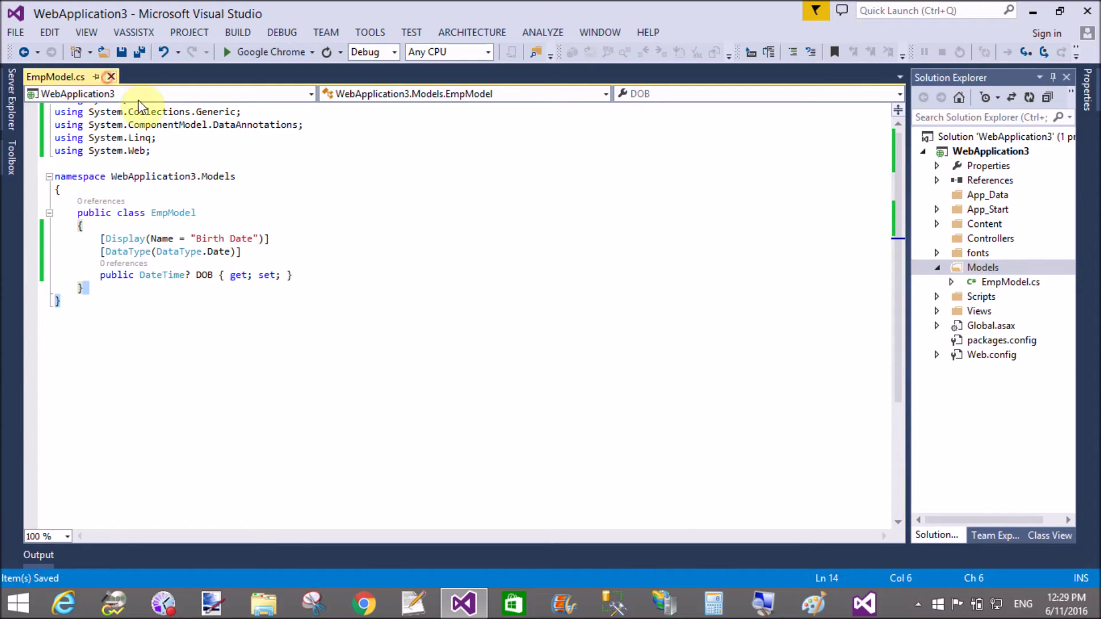
left_click(110, 77)
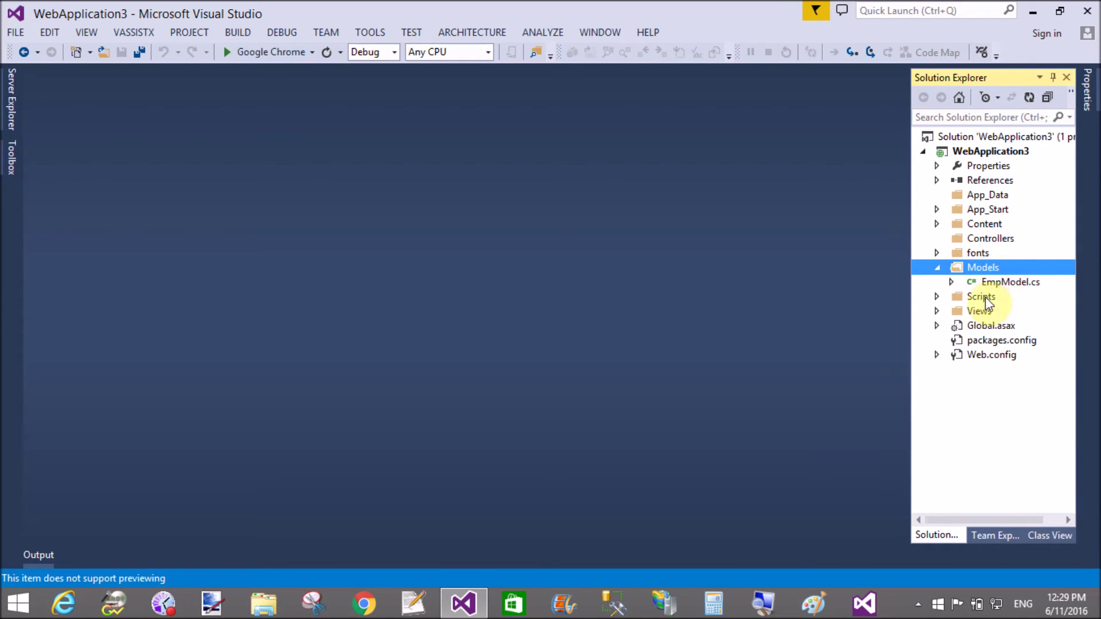
- Add an empty MVC 5 controller named HomeController to the Controllers folder
right_click(990, 238)
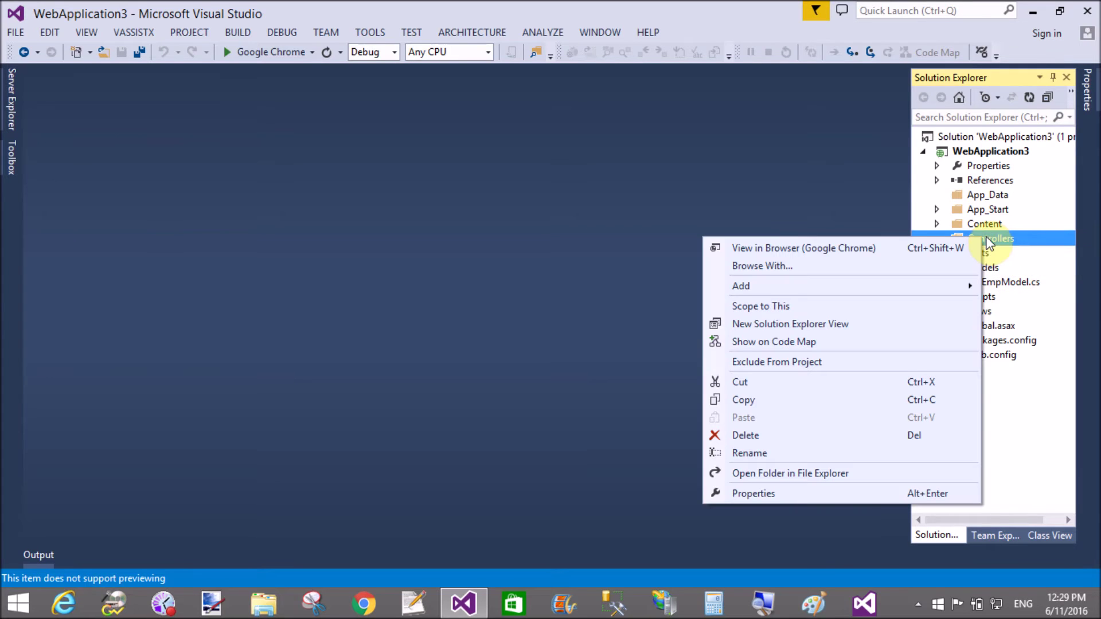
mouse_move(741, 286)
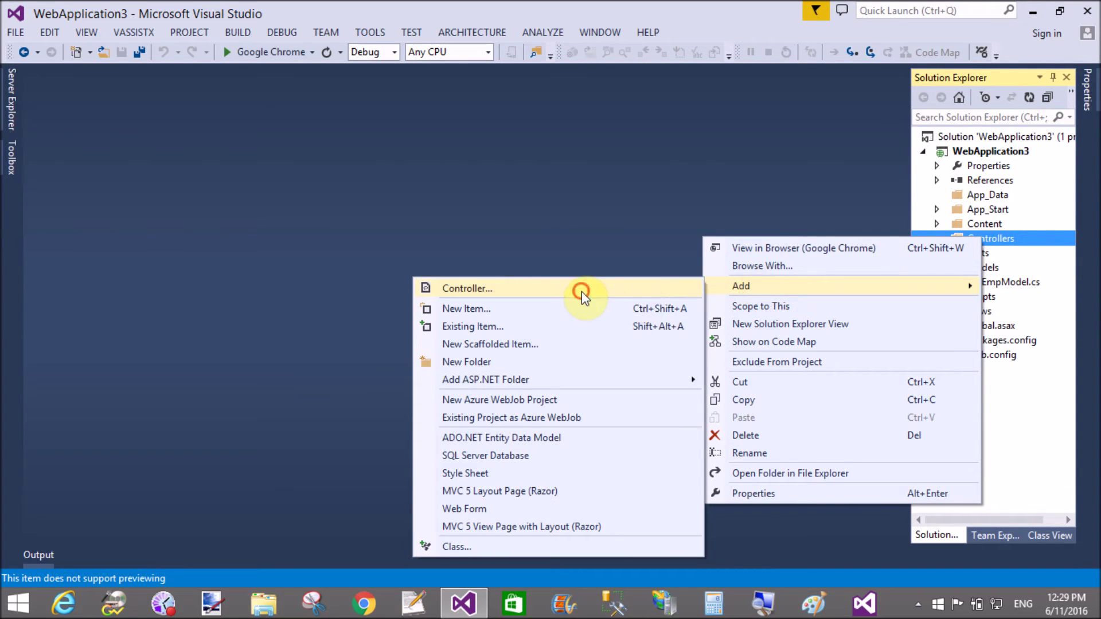
left_click(581, 292)
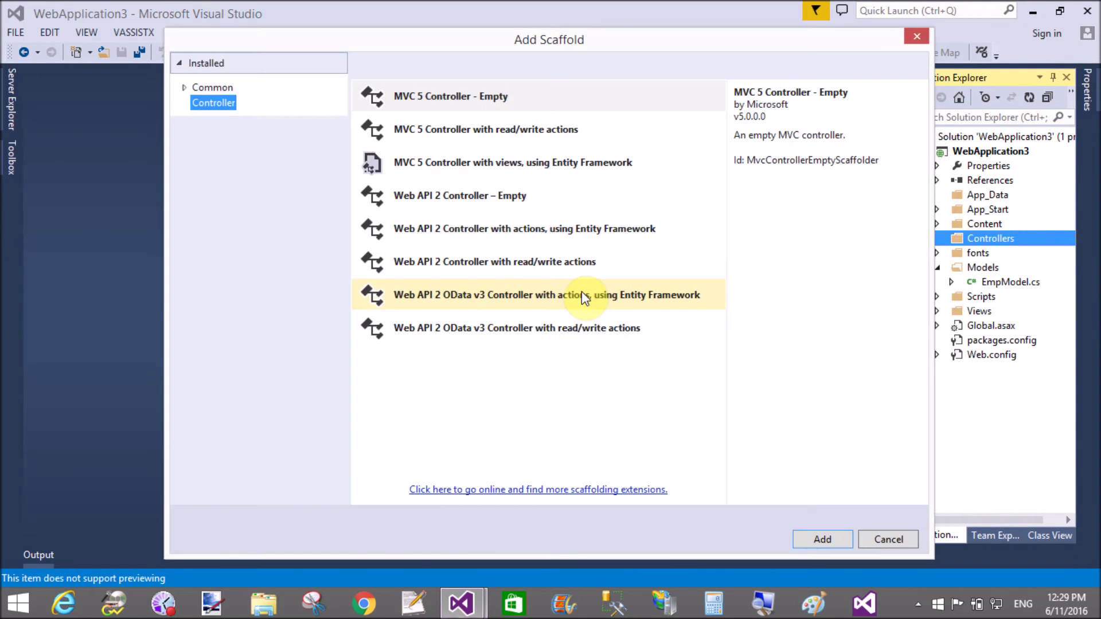
left_click(446, 107)
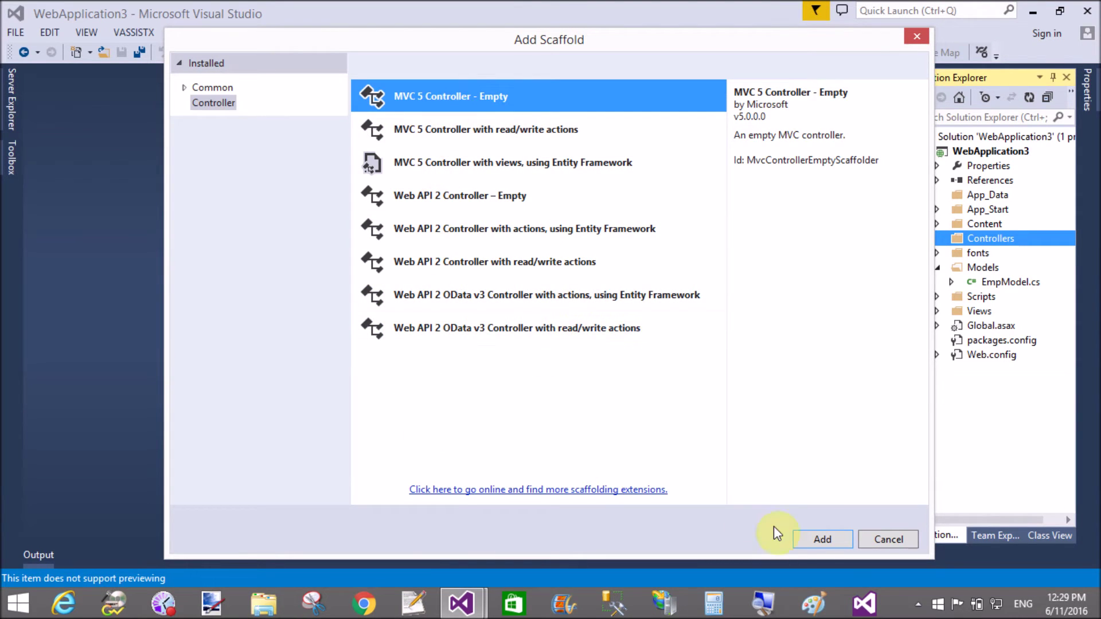
left_click(813, 539)
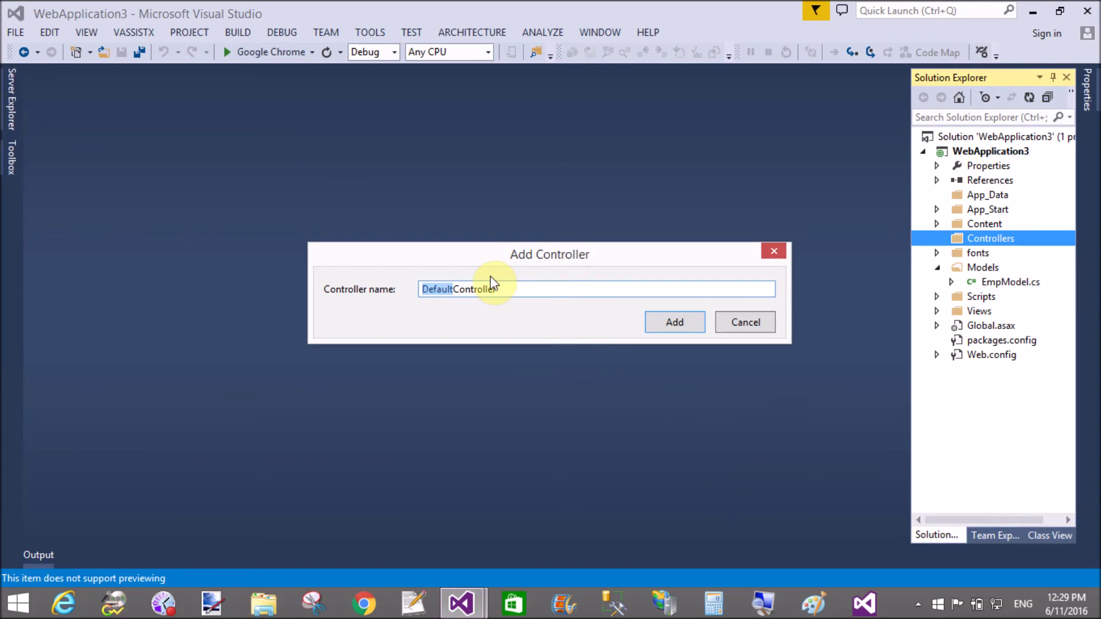
type("Home")
key("Return")
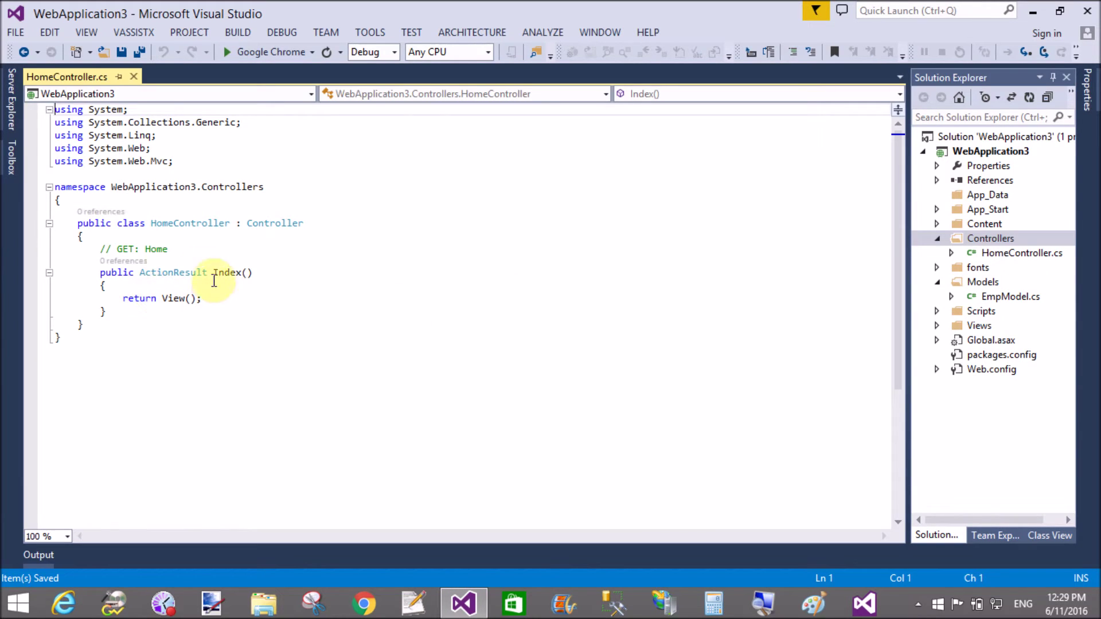
- Build WebApplication3, scaffold an Index view from the Create template with EmpModel, and save all
right_click(977, 154)
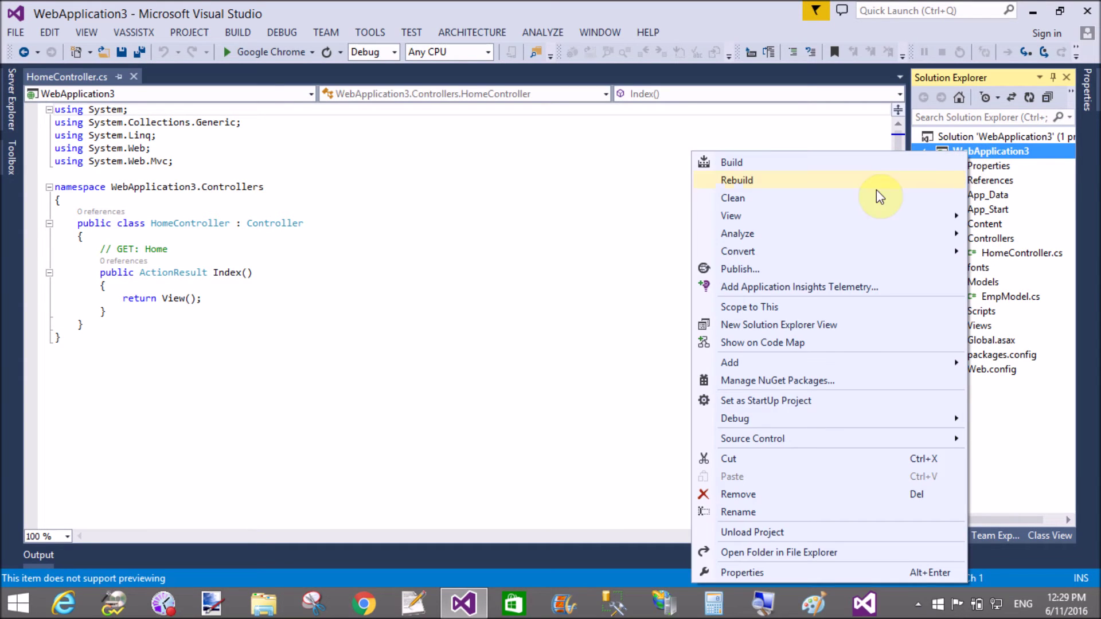
left_click(736, 162)
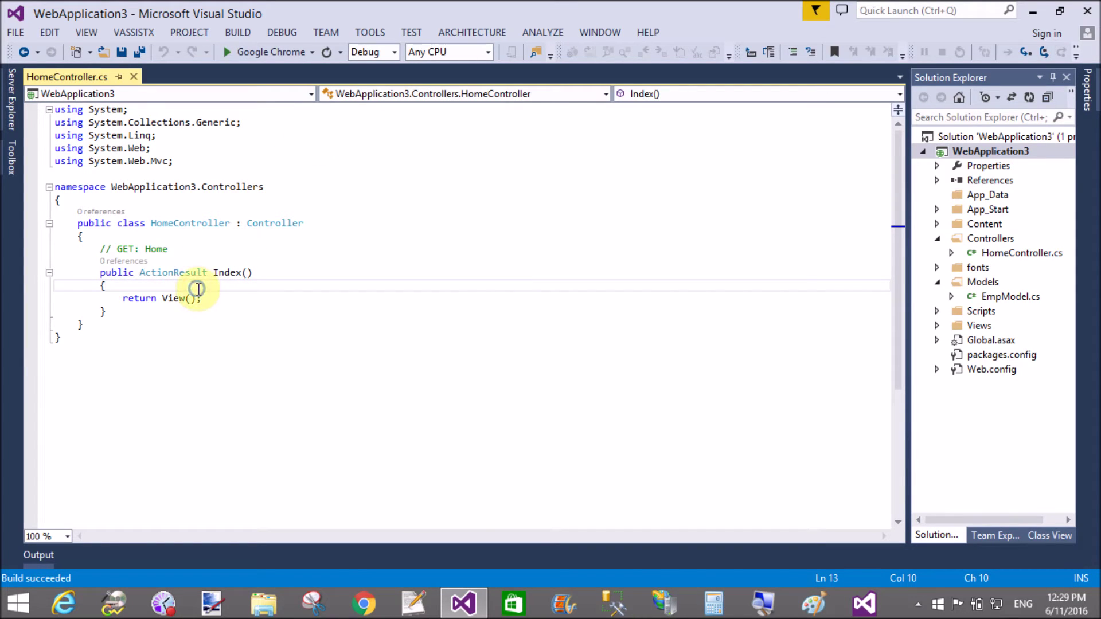
right_click(197, 290)
left_click(252, 195)
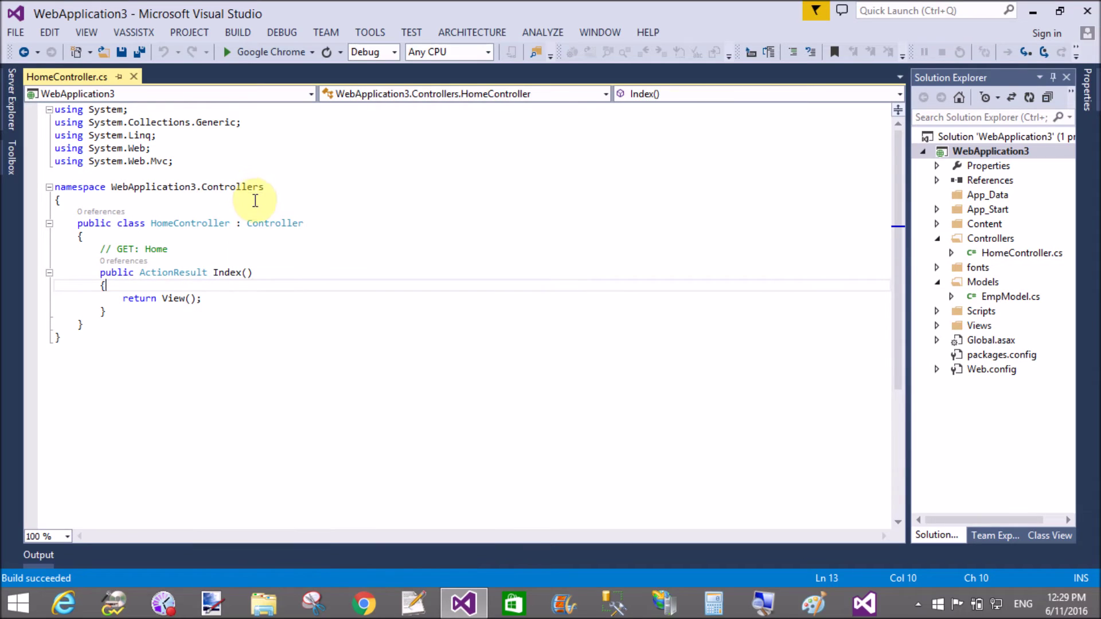
left_click(486, 231)
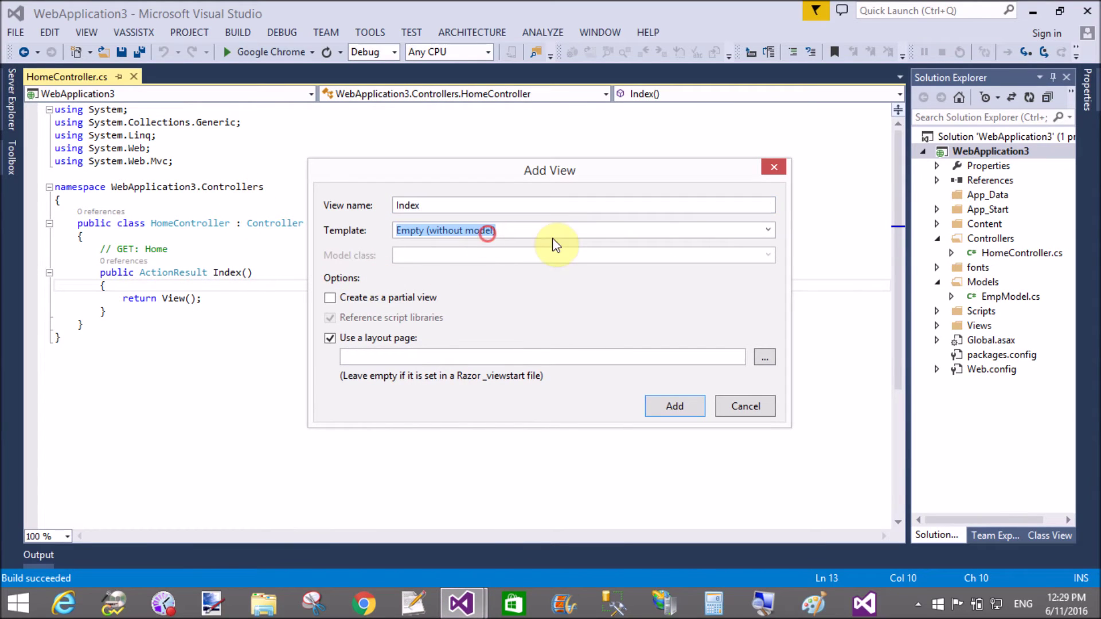
left_click(769, 231)
left_click(482, 250)
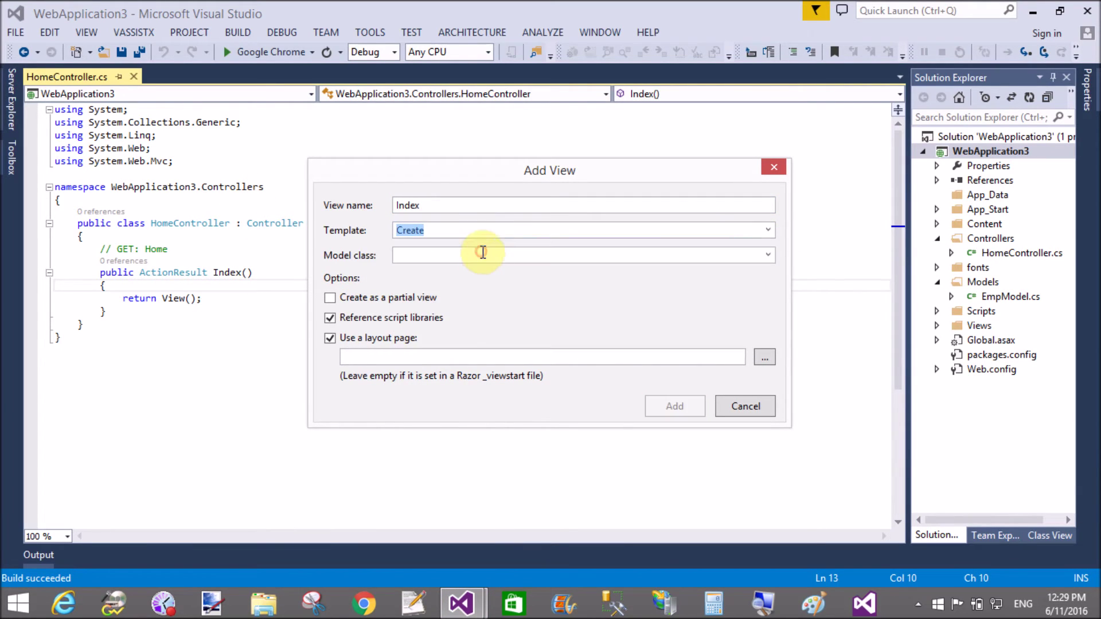
left_click(766, 256)
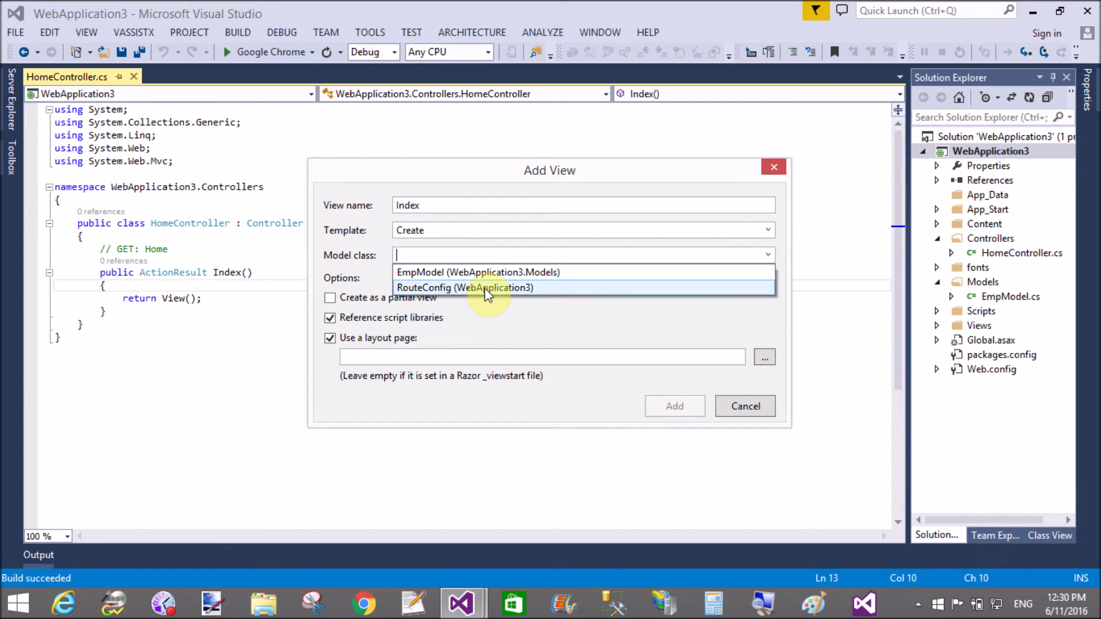
left_click(481, 273)
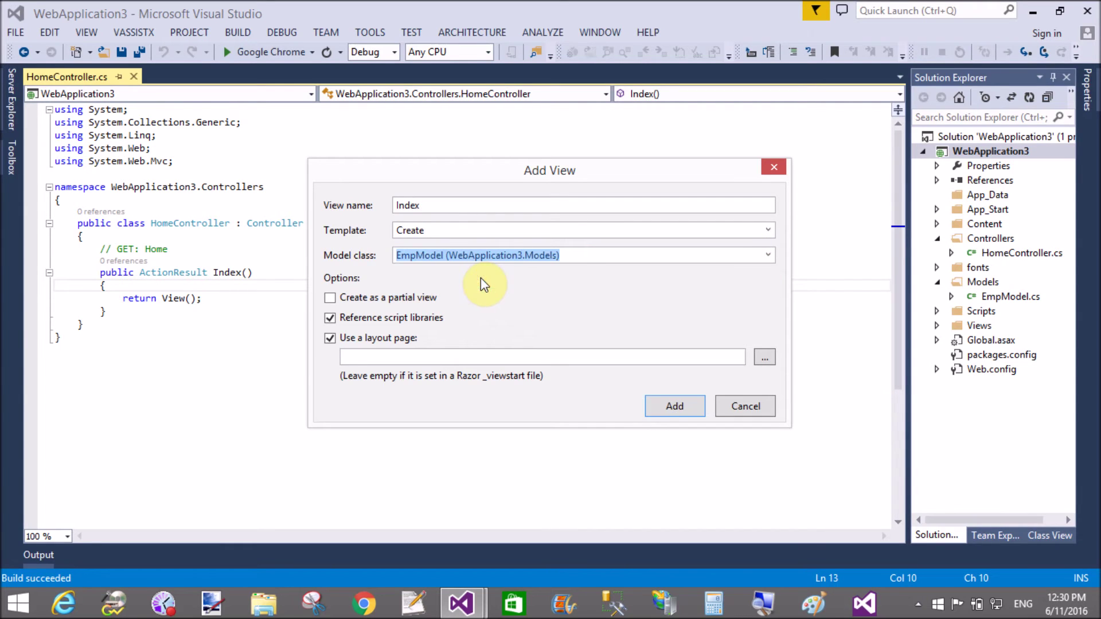
left_click(673, 406)
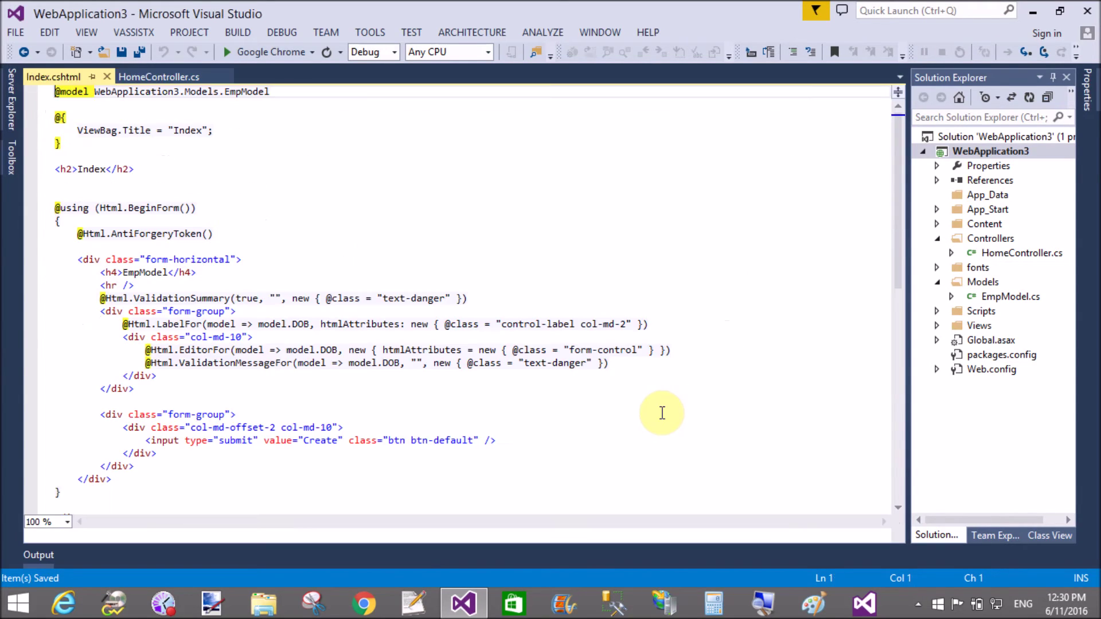
left_click(130, 53)
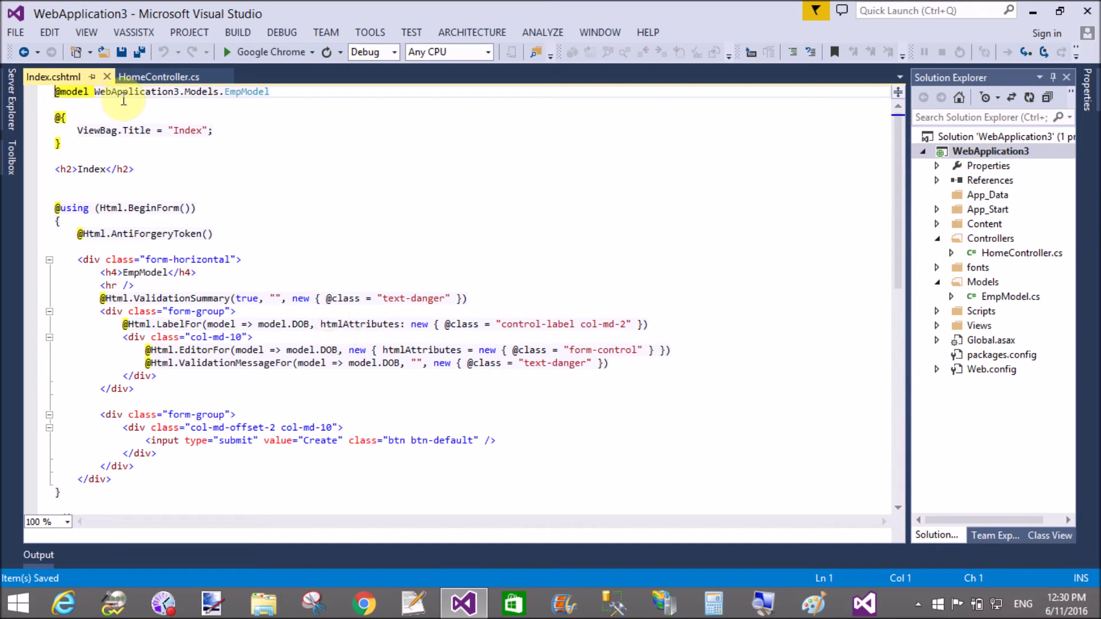
- Save the new view and launch the site in Google Chrome
left_click(123, 52)
left_click(258, 52)
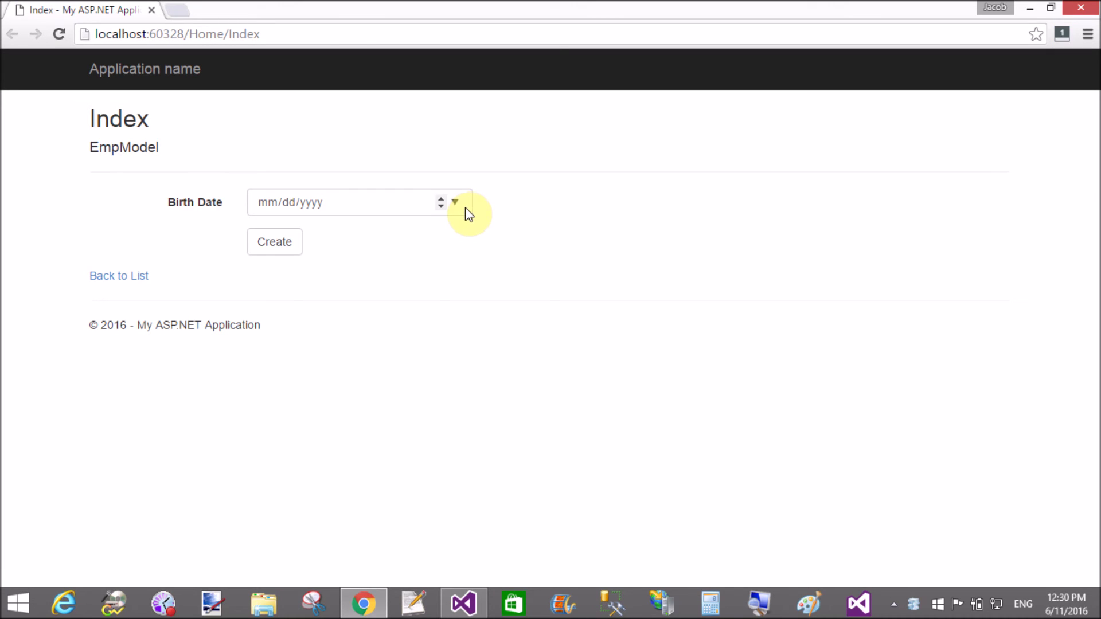
- Try Chrome's Birth Date picker, set it to today (06/11/2016), then switch to Internet Explorer
left_click(454, 202)
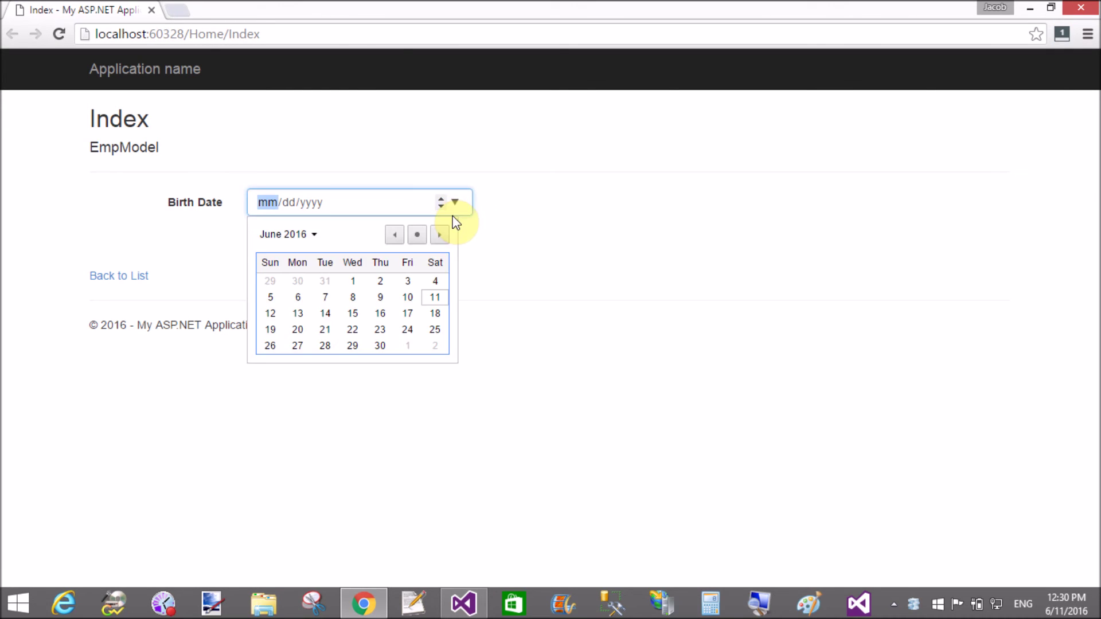
left_click(377, 313)
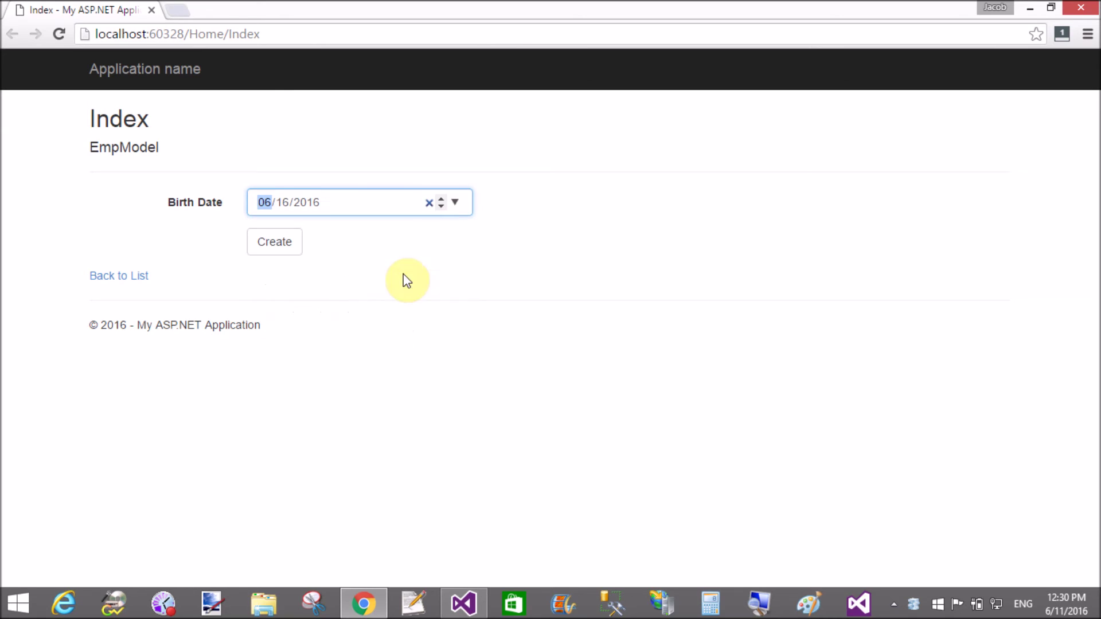
left_click(440, 207)
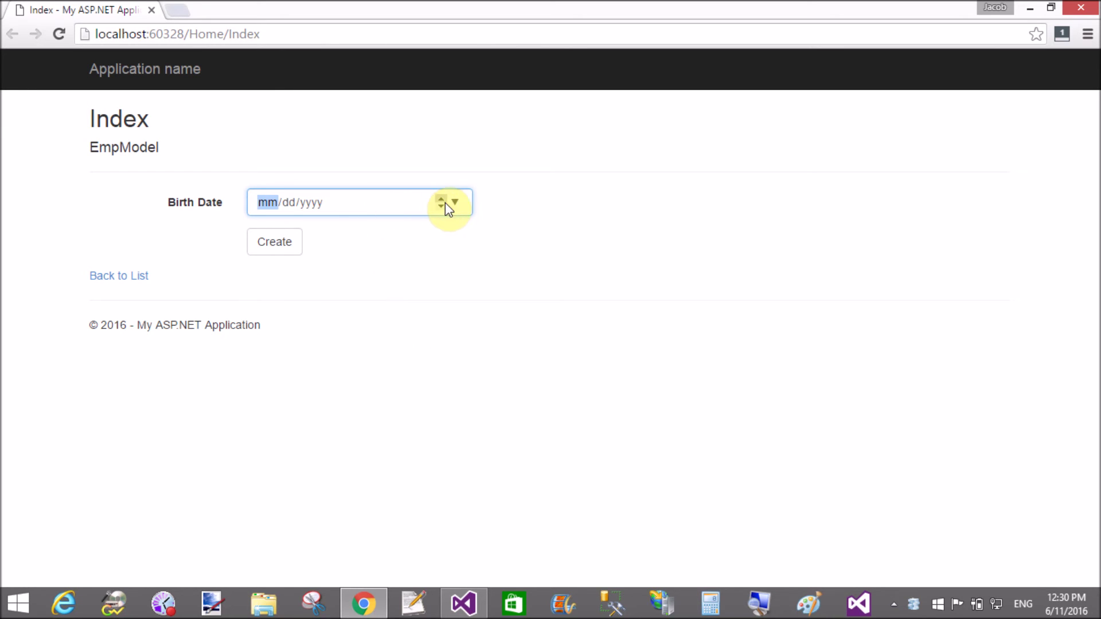
left_click(455, 203)
left_click(419, 239)
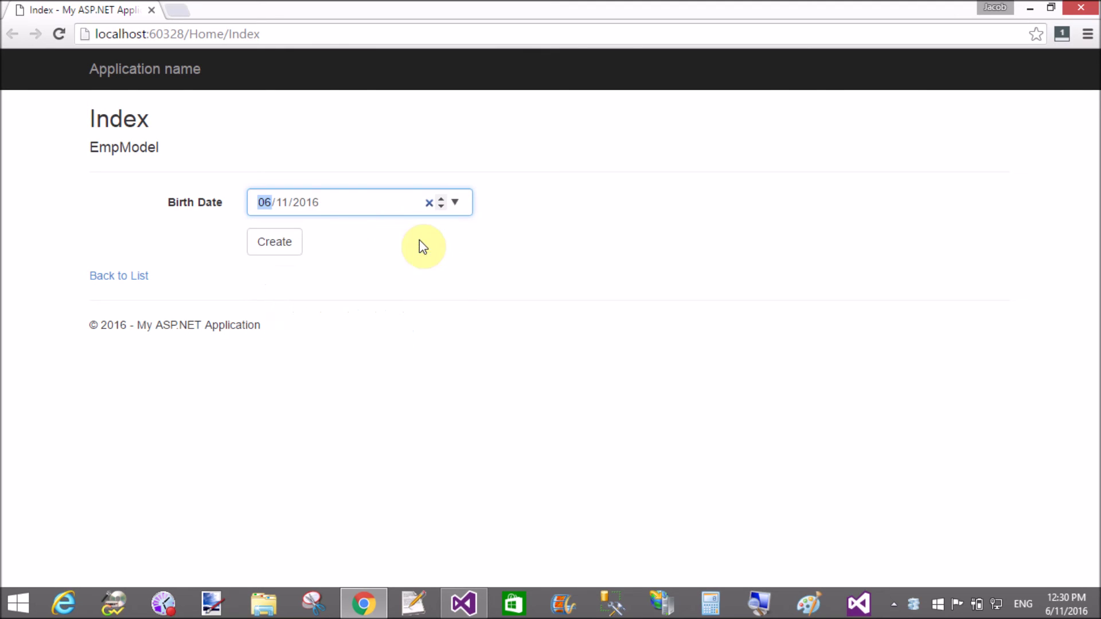
left_click(258, 34)
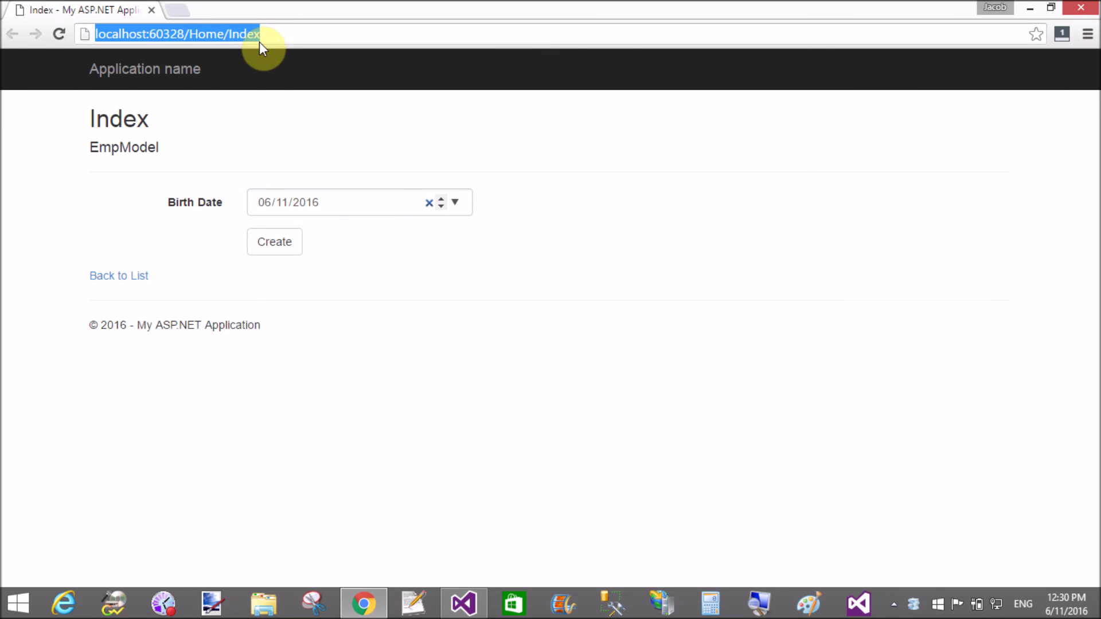
left_click(64, 603)
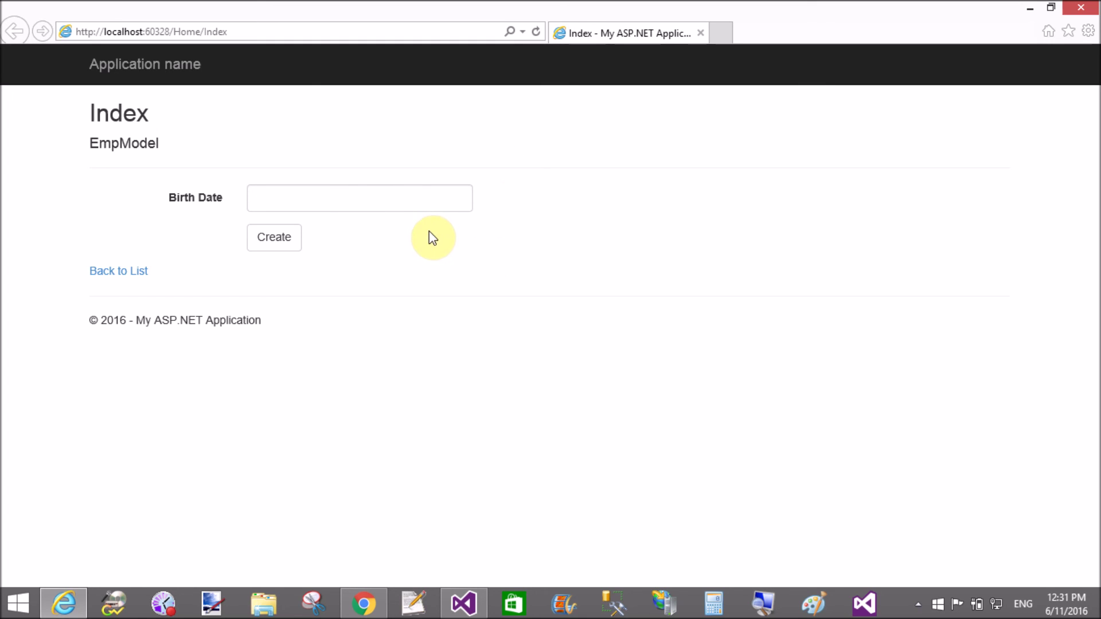
- Confirm Internet Explorer's Birth Date box stays plain text after a reload, then return to Chrome
left_click(338, 200)
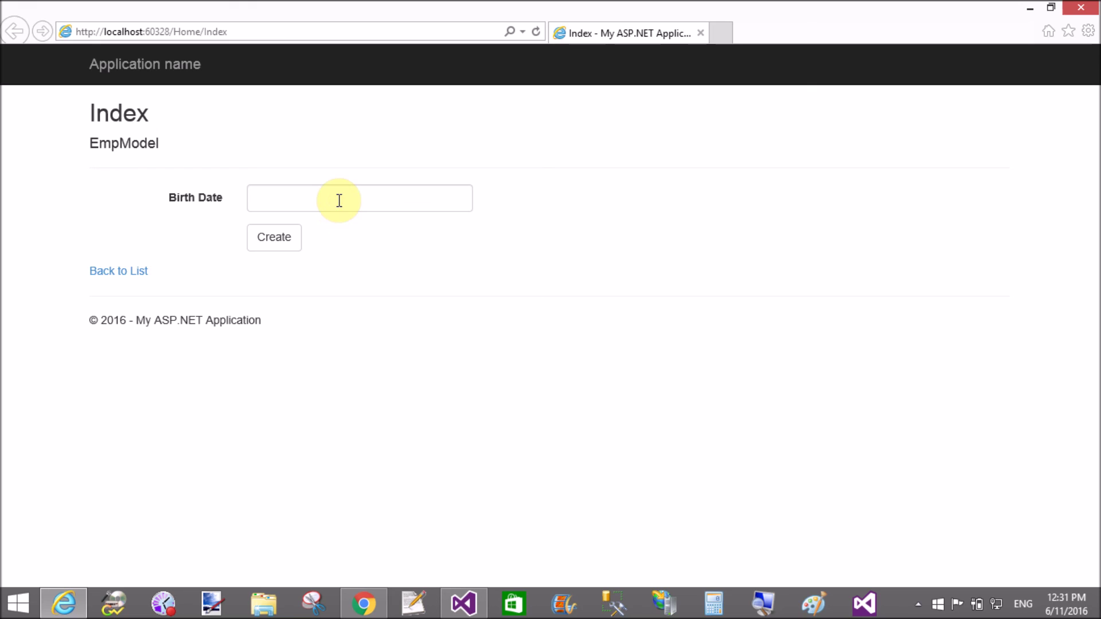
left_click(437, 272)
left_click(435, 199)
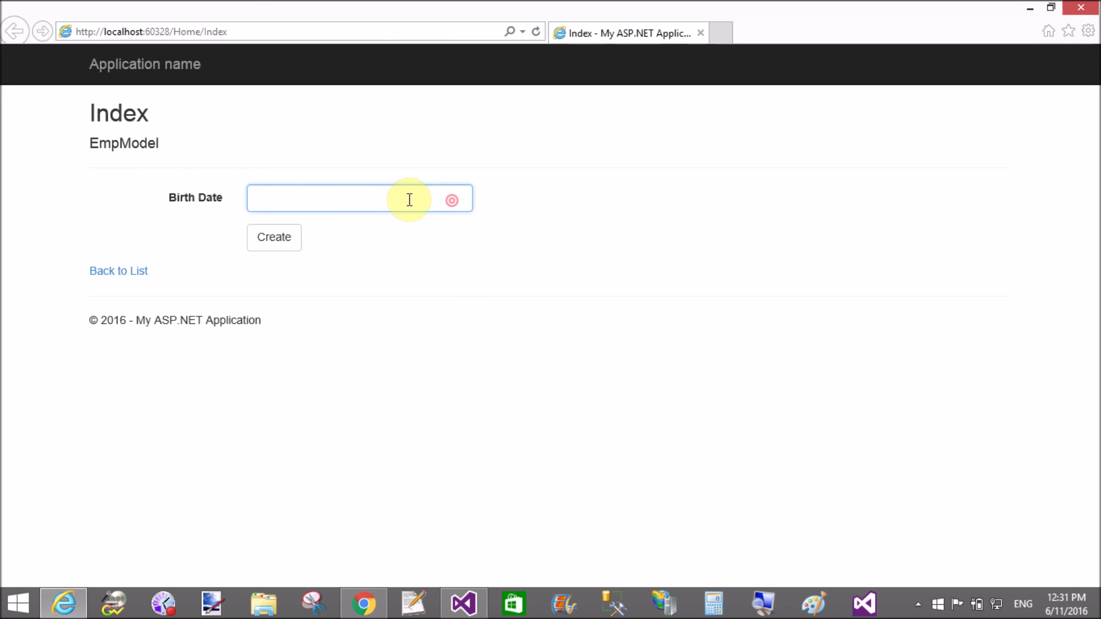
left_click(464, 200)
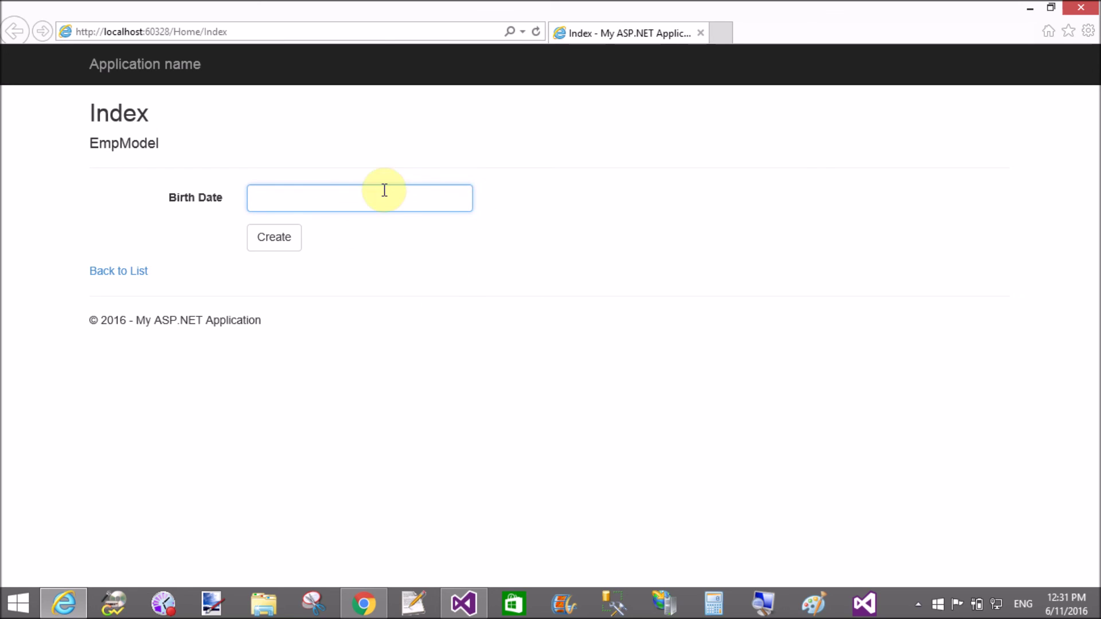
left_click(348, 249)
left_click(363, 189)
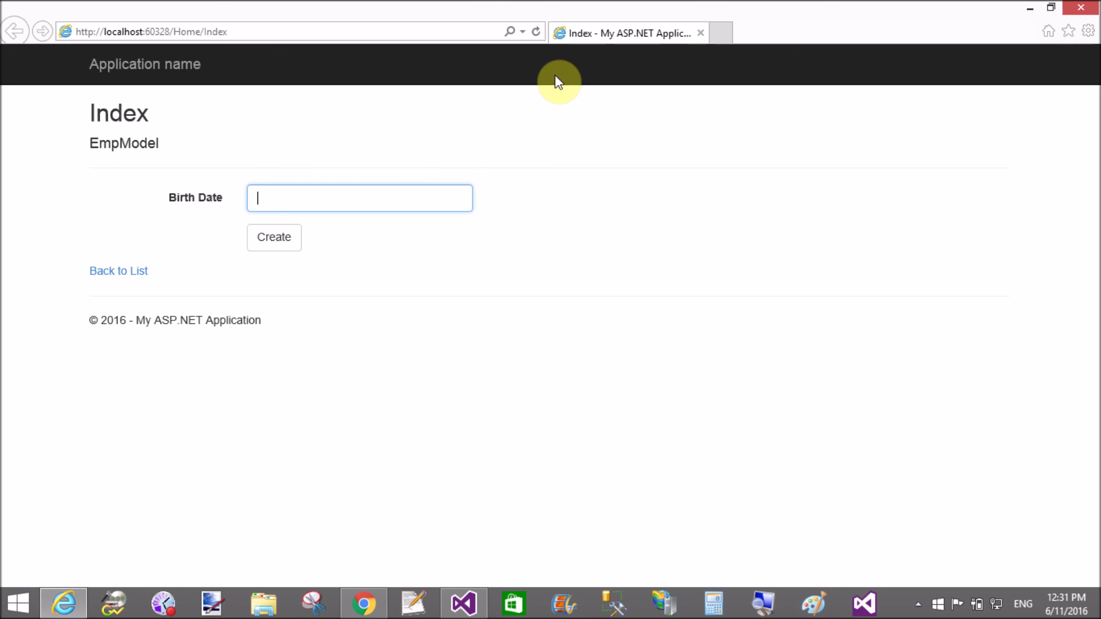
left_click(533, 33)
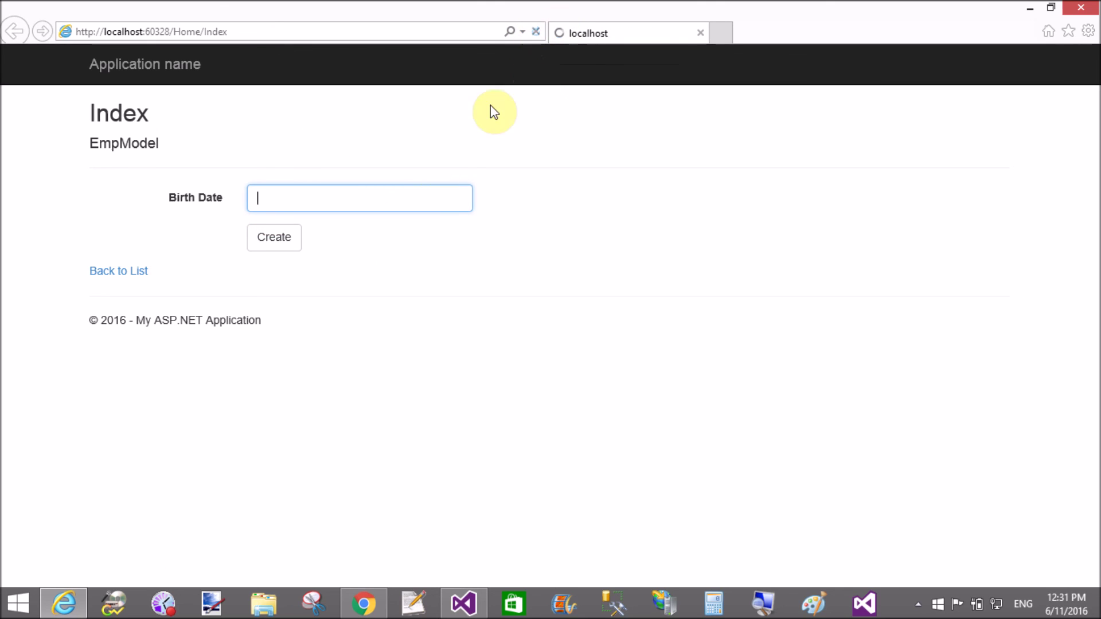
left_click(487, 250)
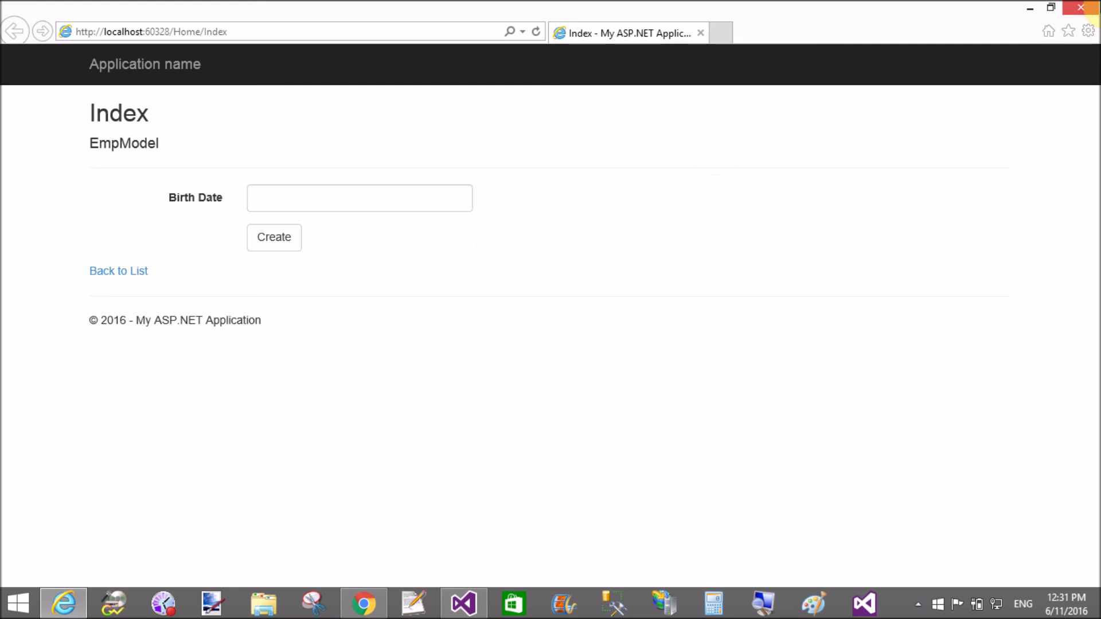
key("alt+Tab")
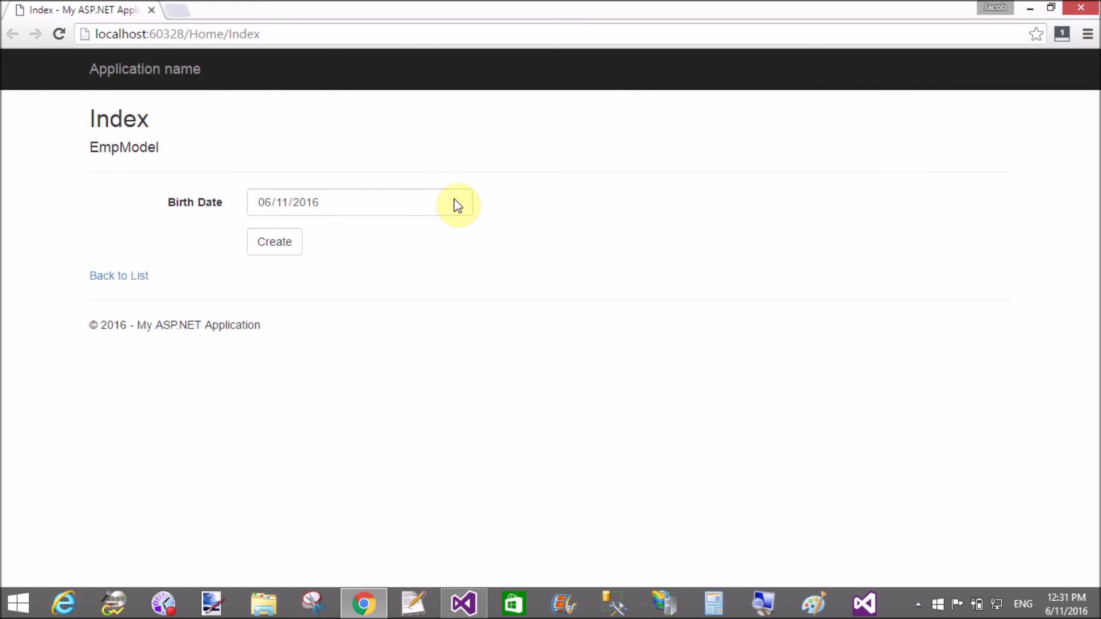
- Reset Chrome's Birth Date field to the empty mm/dd/yyyy placeholder with its x button
left_click(432, 203)
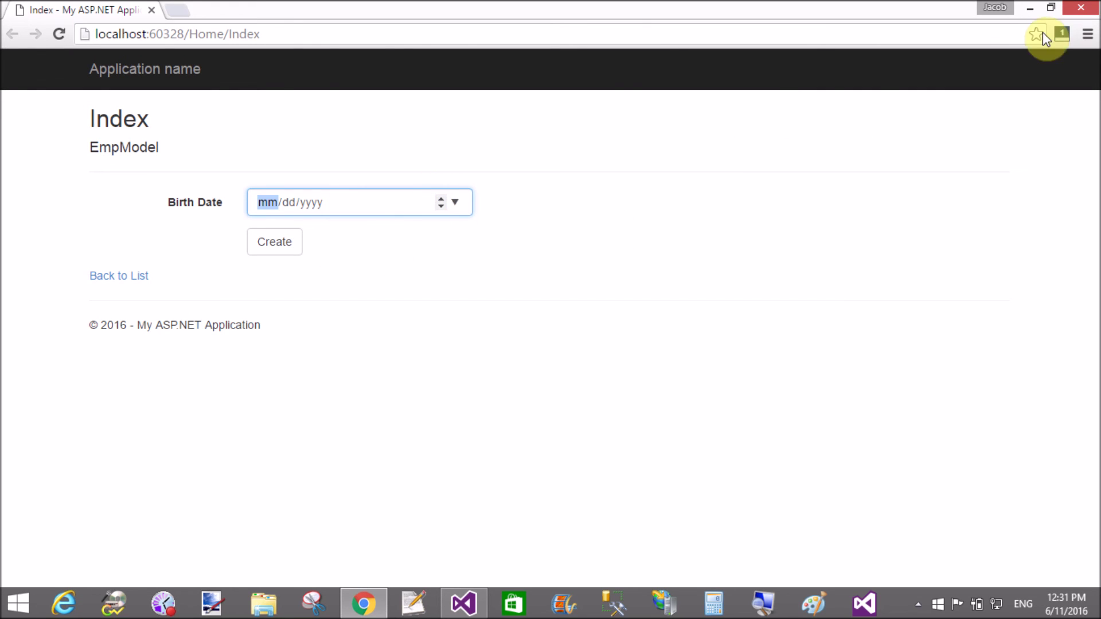